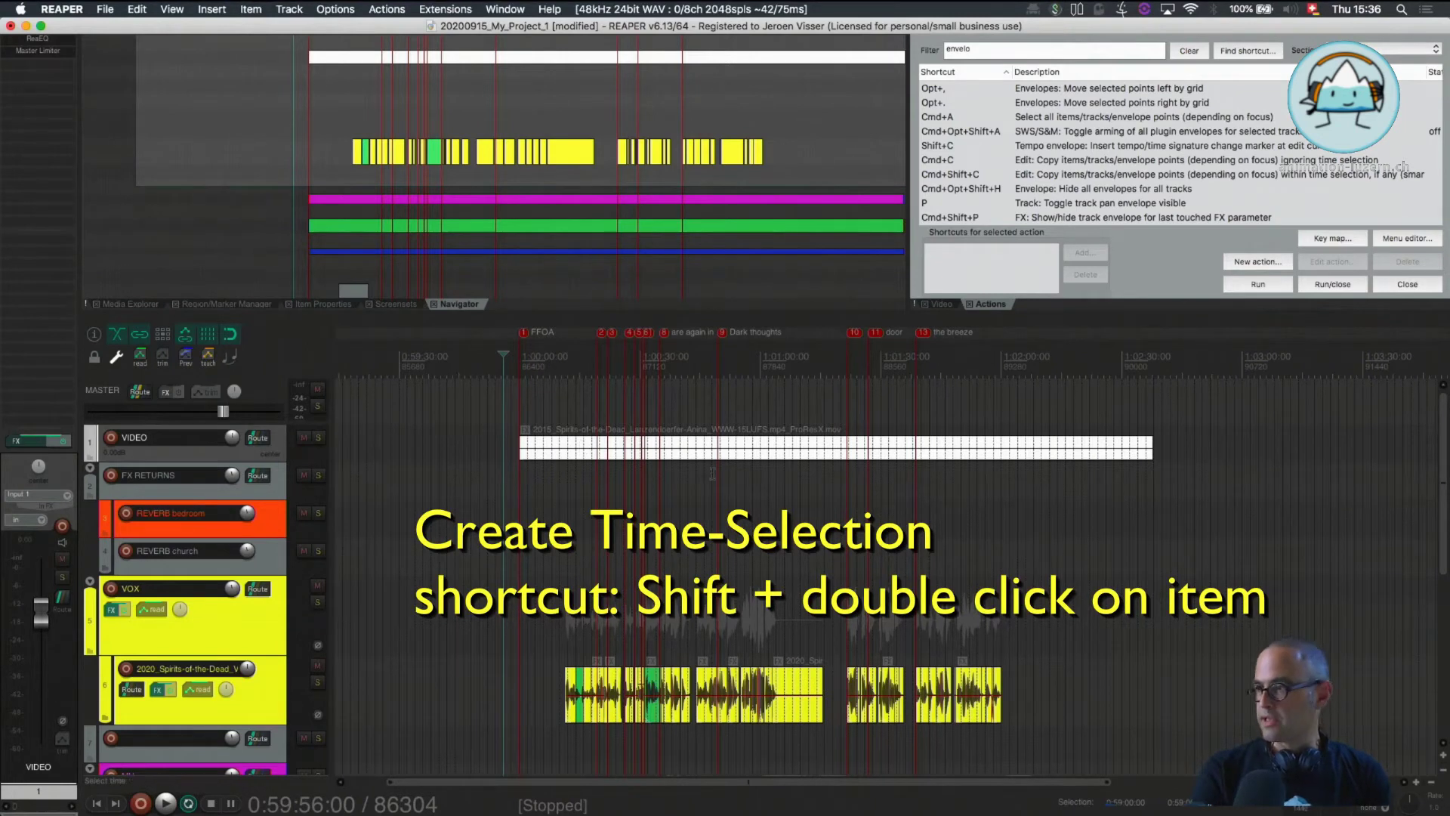
- Shift-double-click the video item so the time selection spans exactly its start to end
shift+double_click(767, 456)
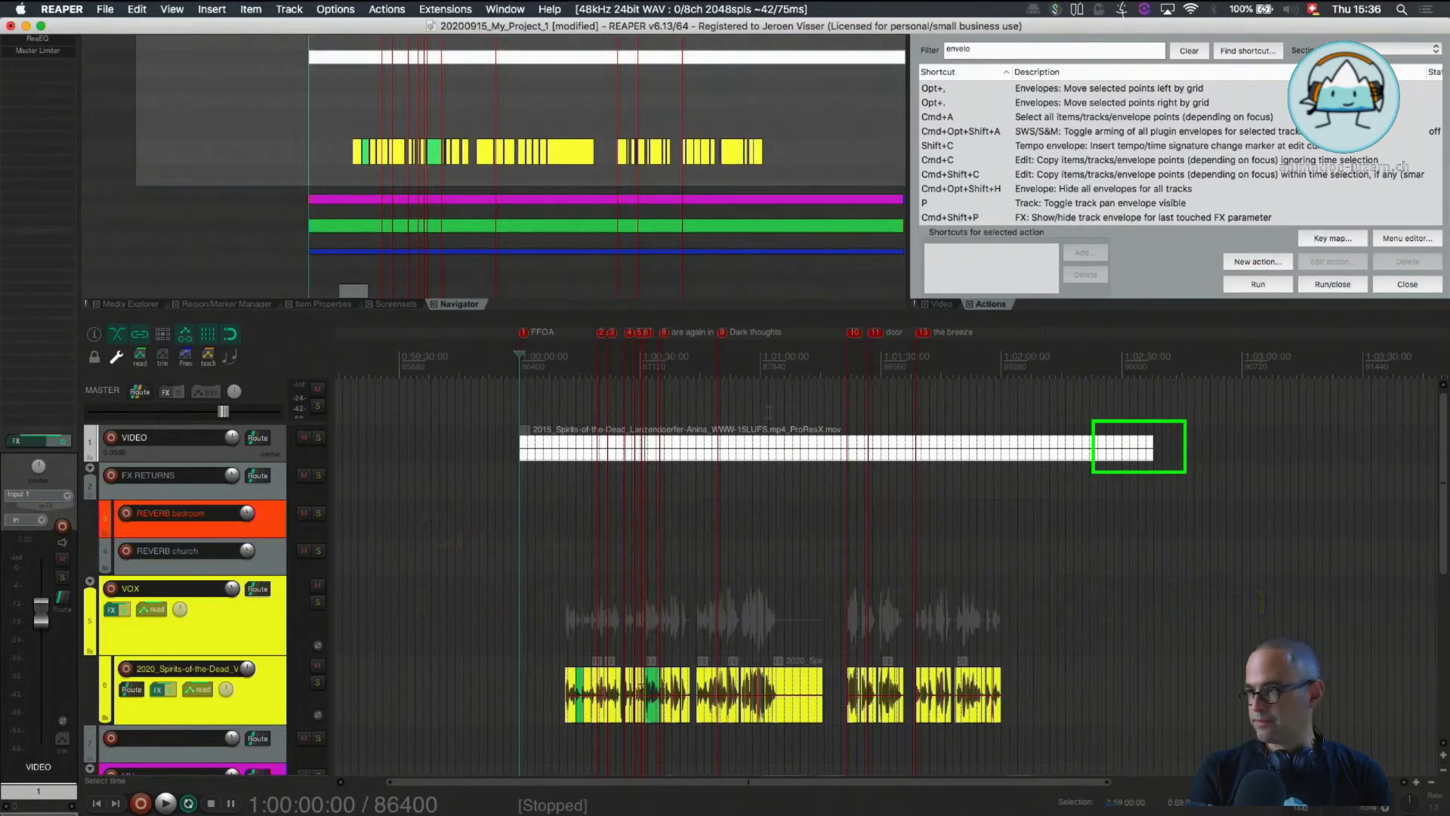
drag(1148, 448, 1226, 454)
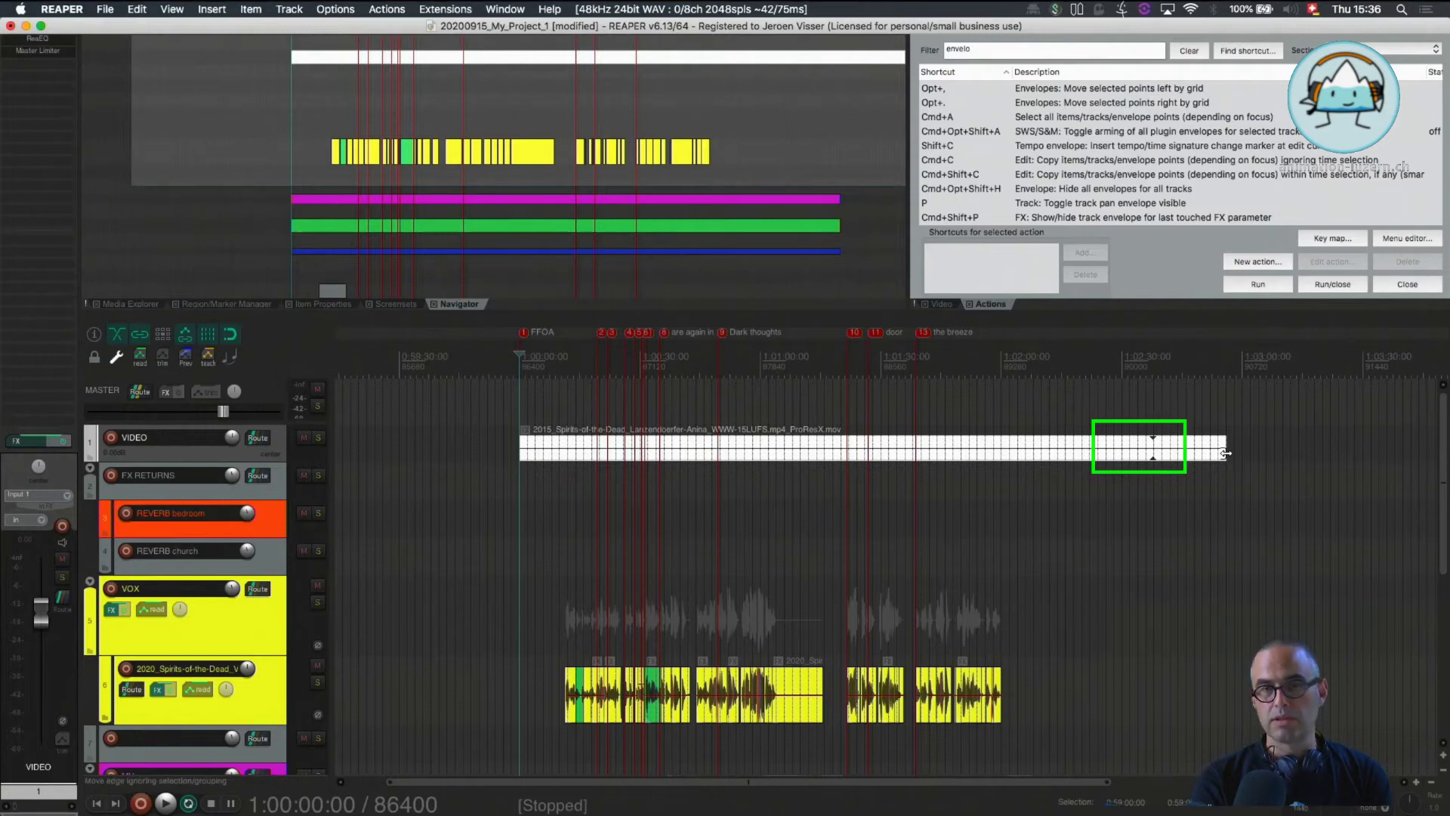
key(super+z)
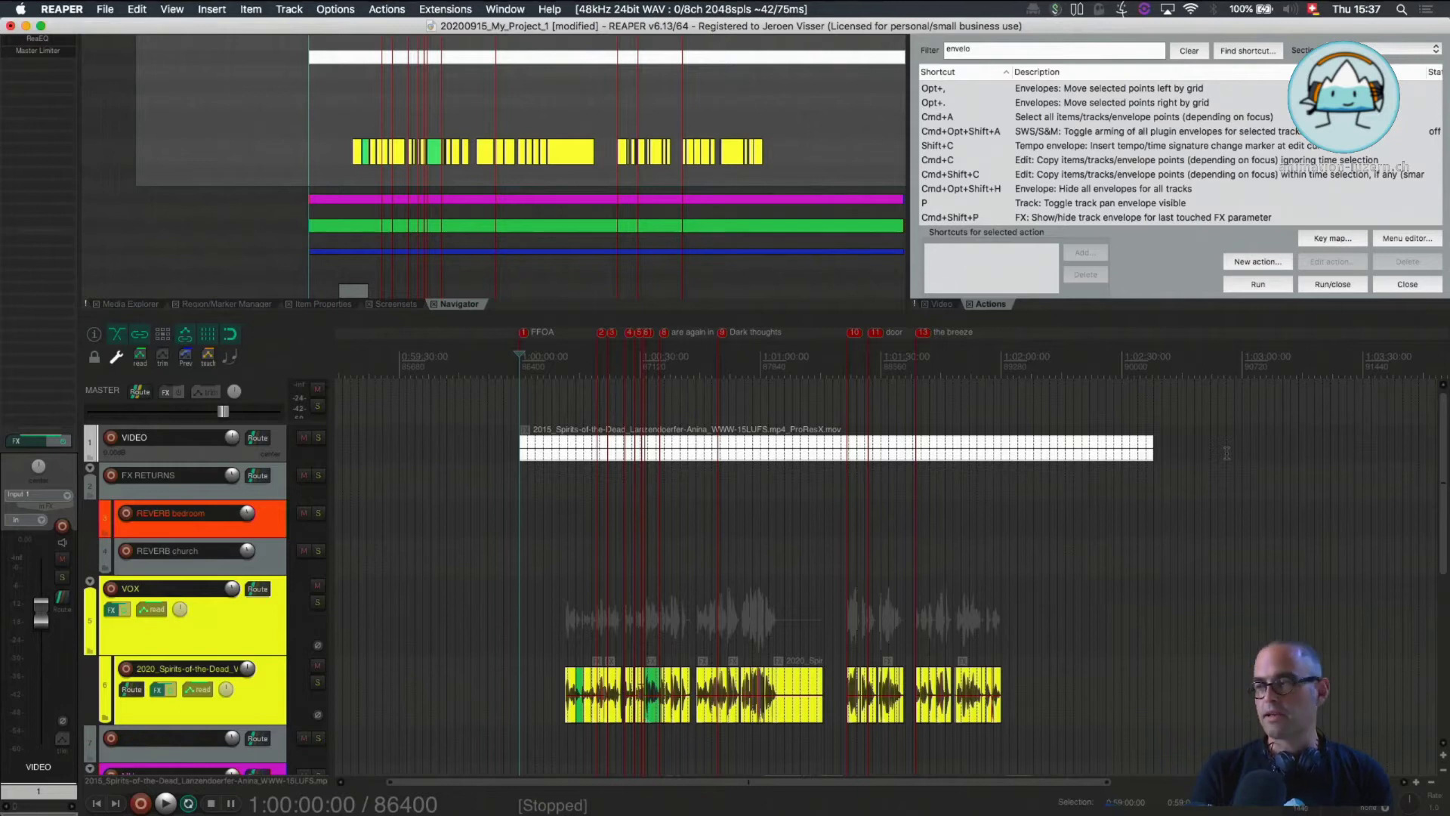
drag(796, 457, 795, 457)
- Set the time selection to the video item and open Render to File for it
double_click(795, 457)
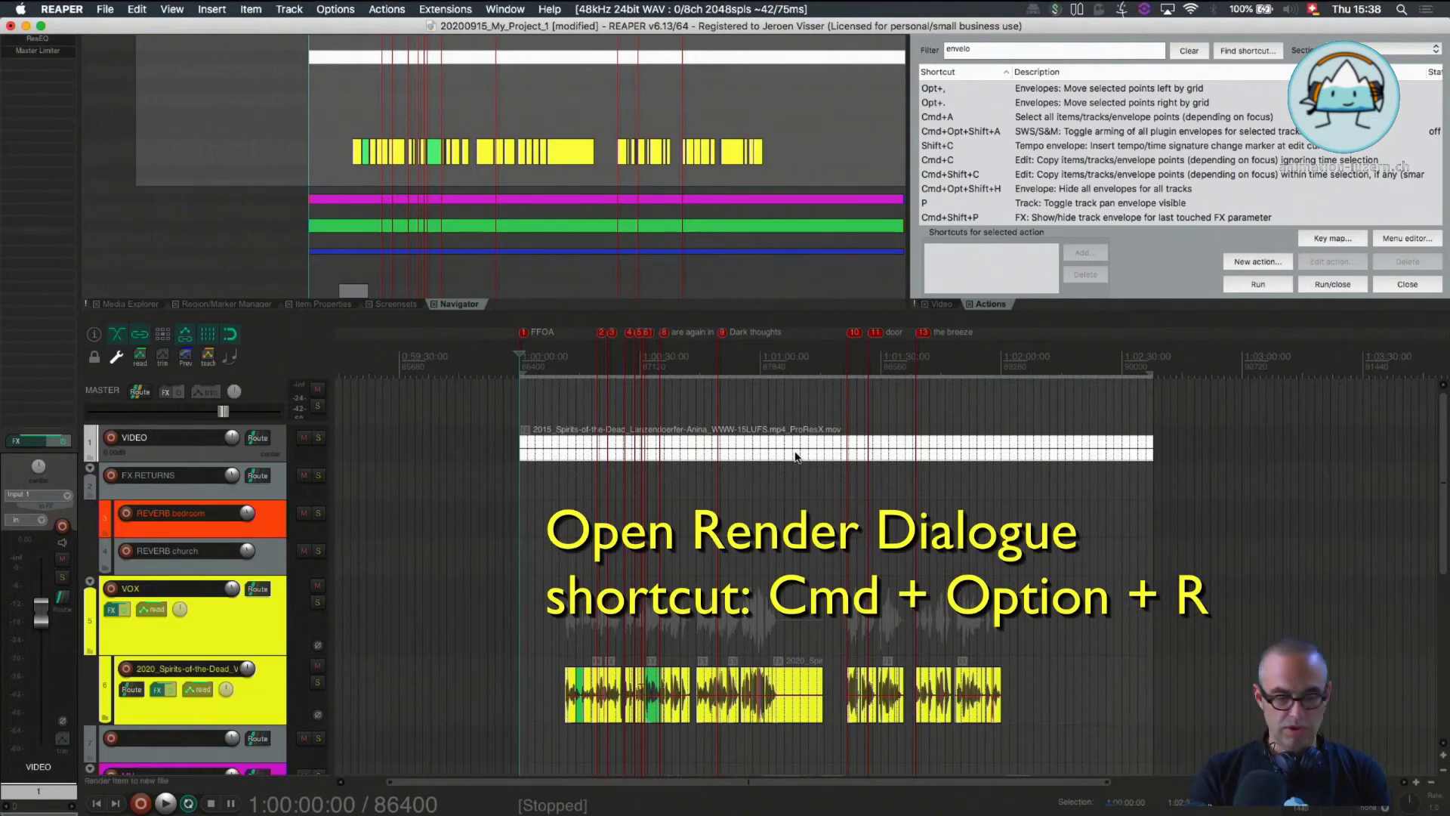
key(super+alt+r)
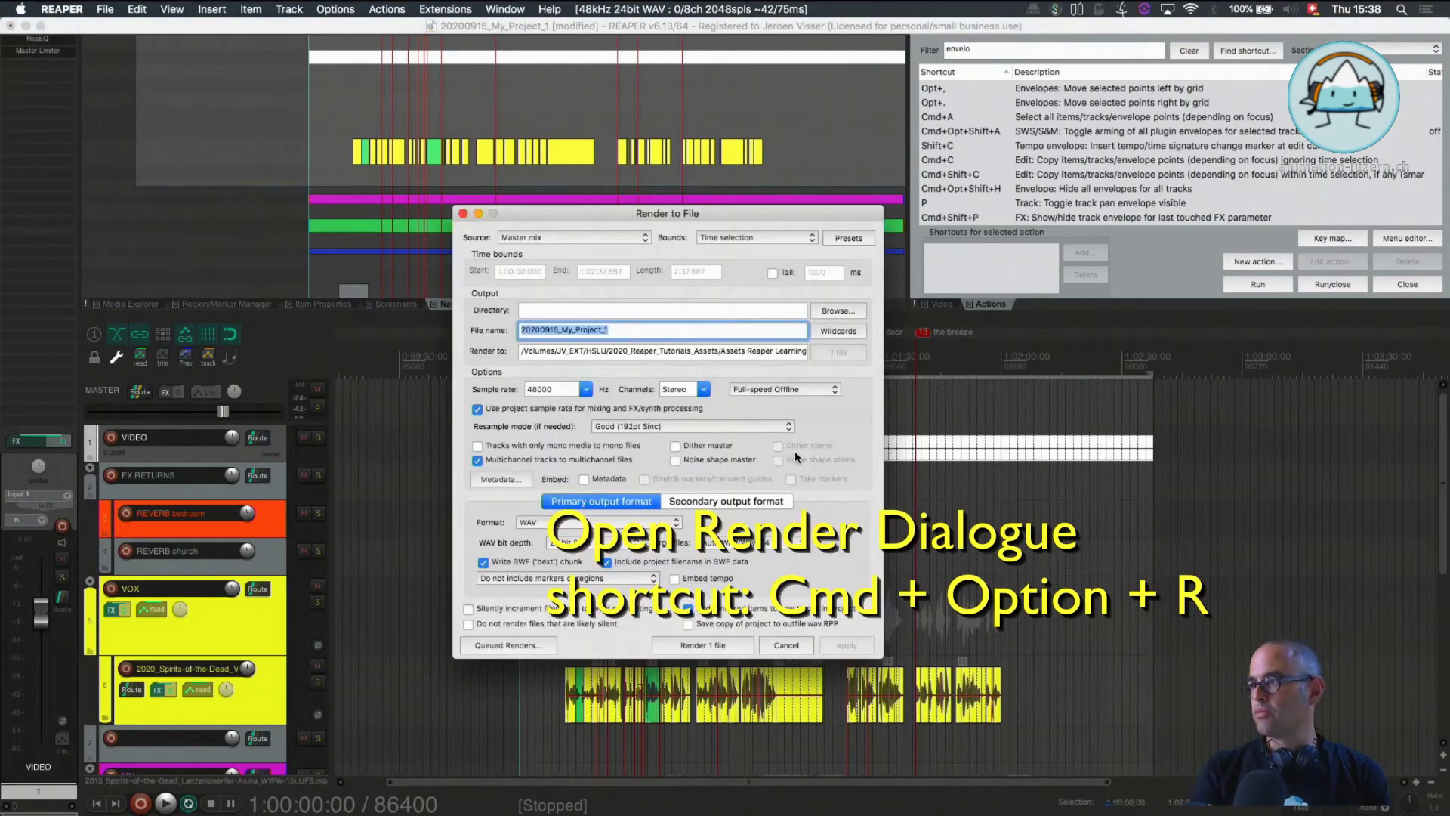
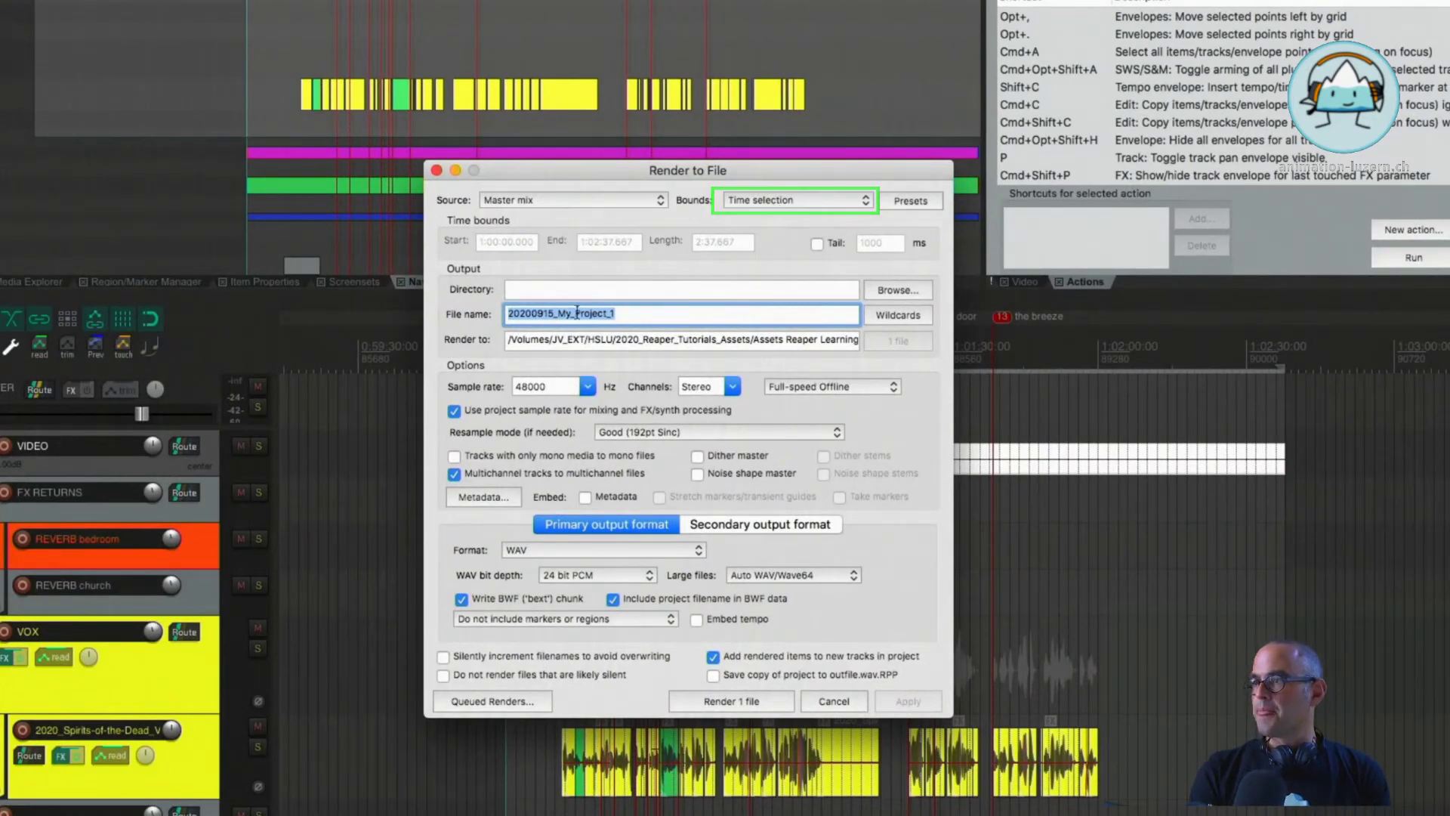
- Change the output name's date to 20200917 and replace My_Project_1 with Tutorial-2j plus the author's name
click(559, 314)
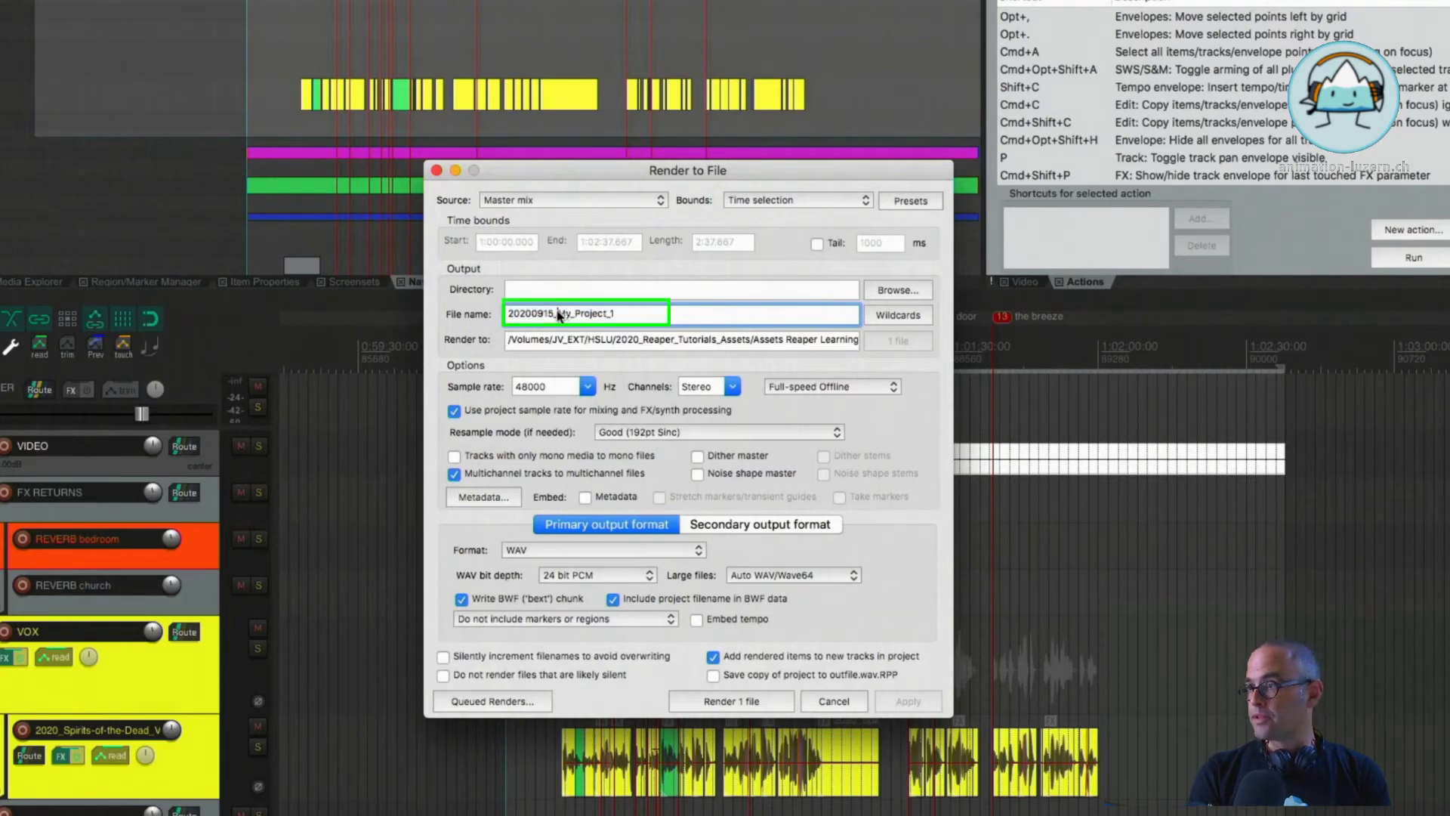
key(BackSpace)
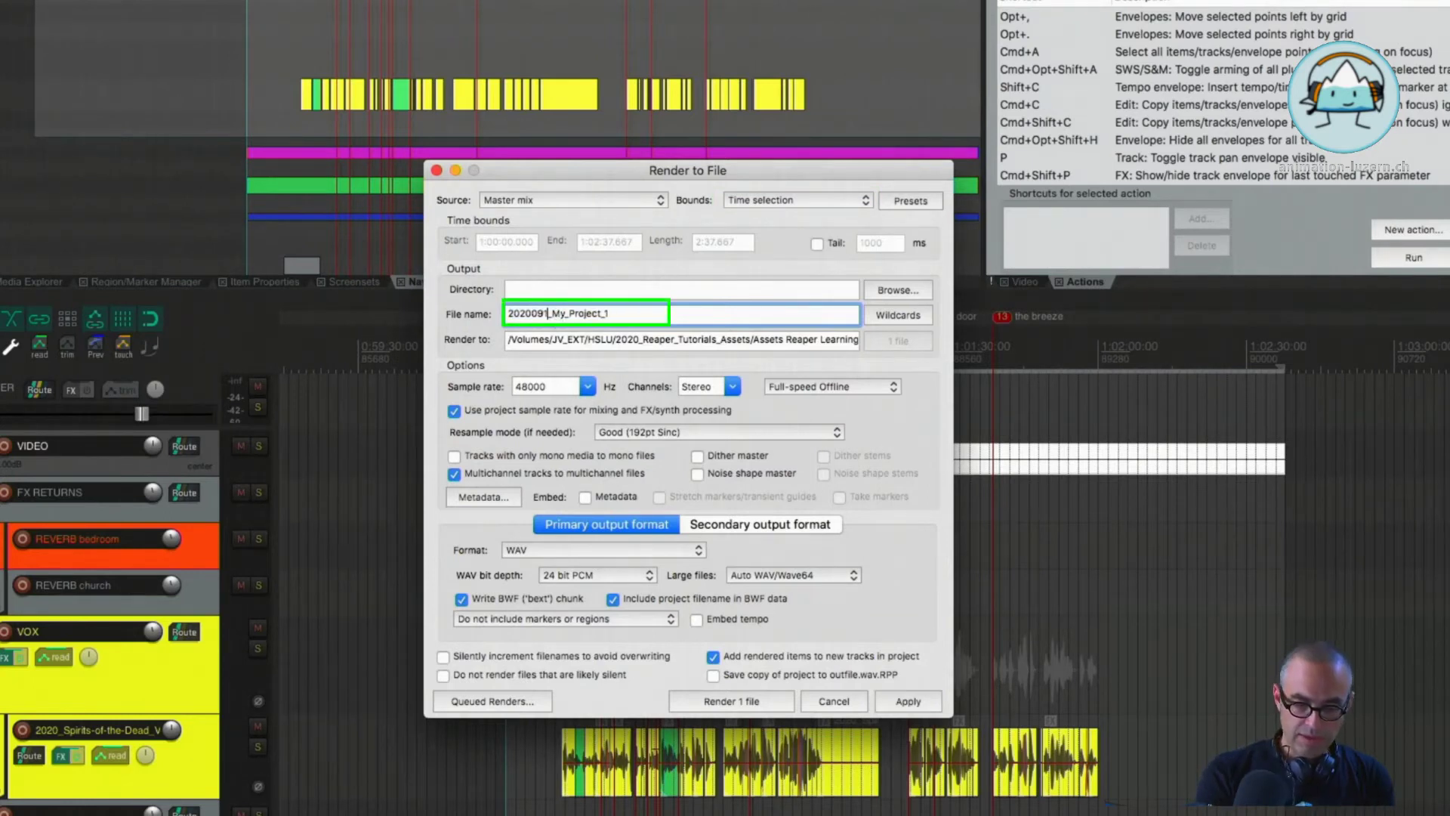
text(7)
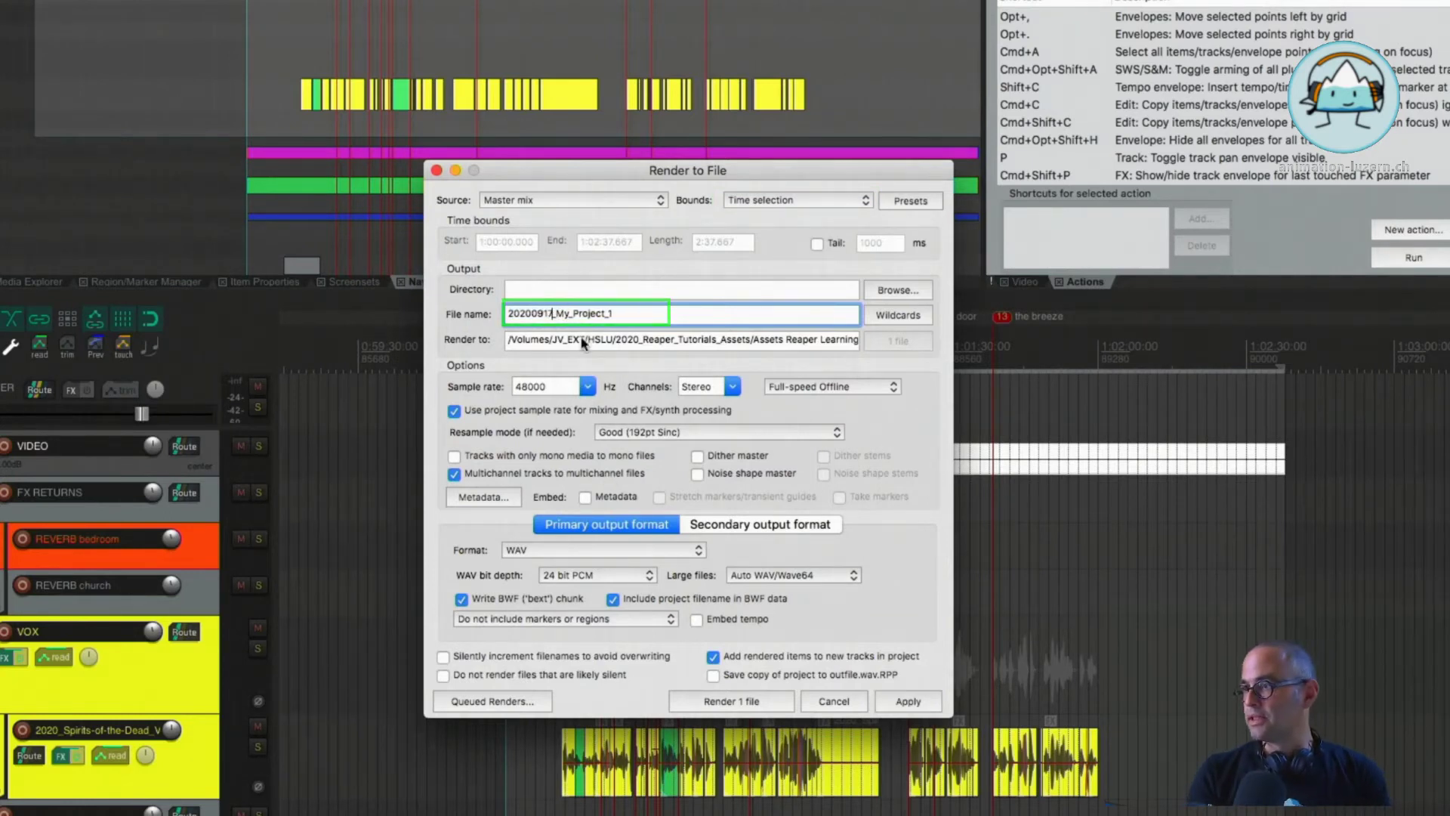
drag(557, 314, 609, 315)
text(Tutorial 2)
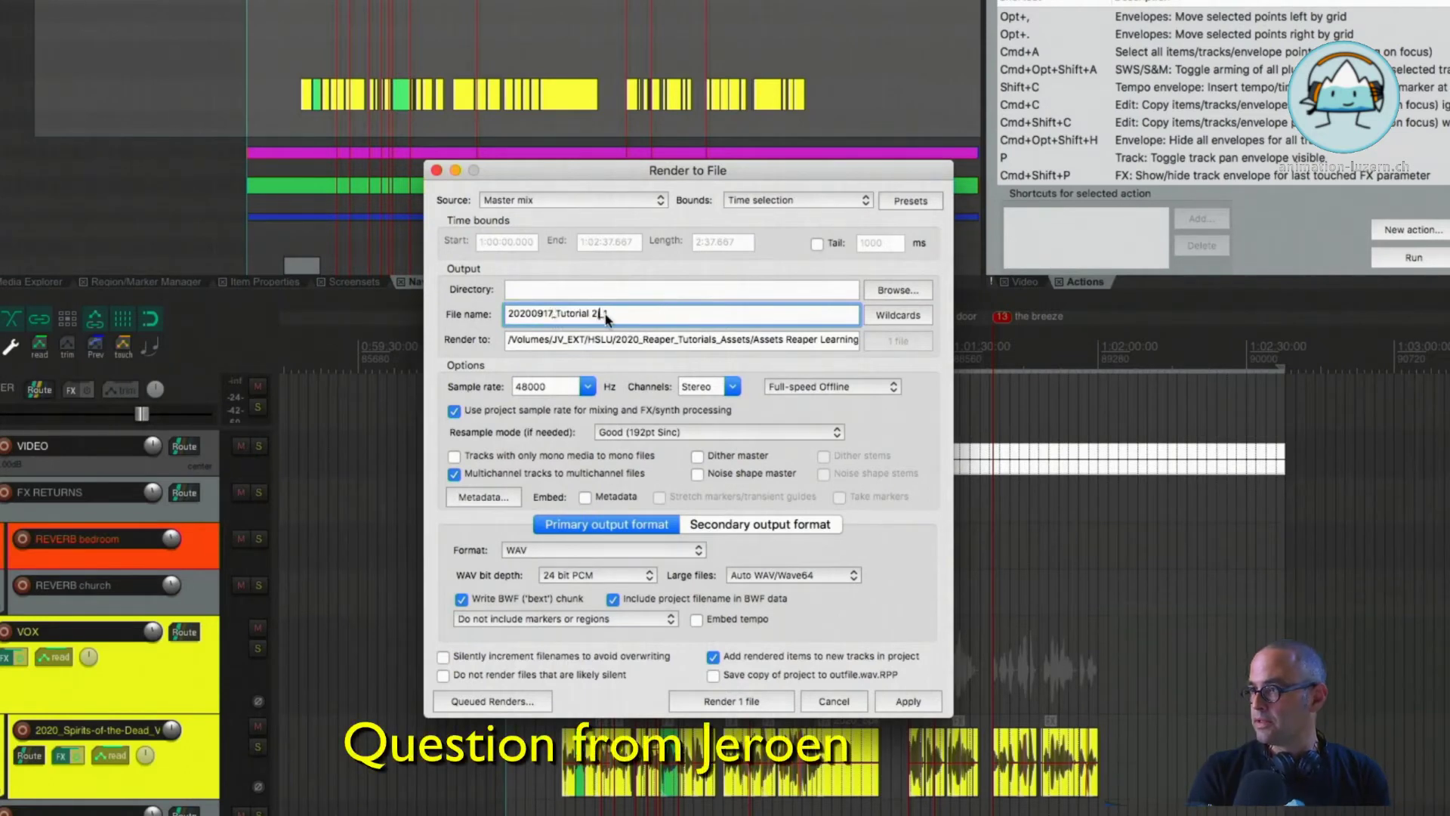
key(BackSpace)
text(Ga)
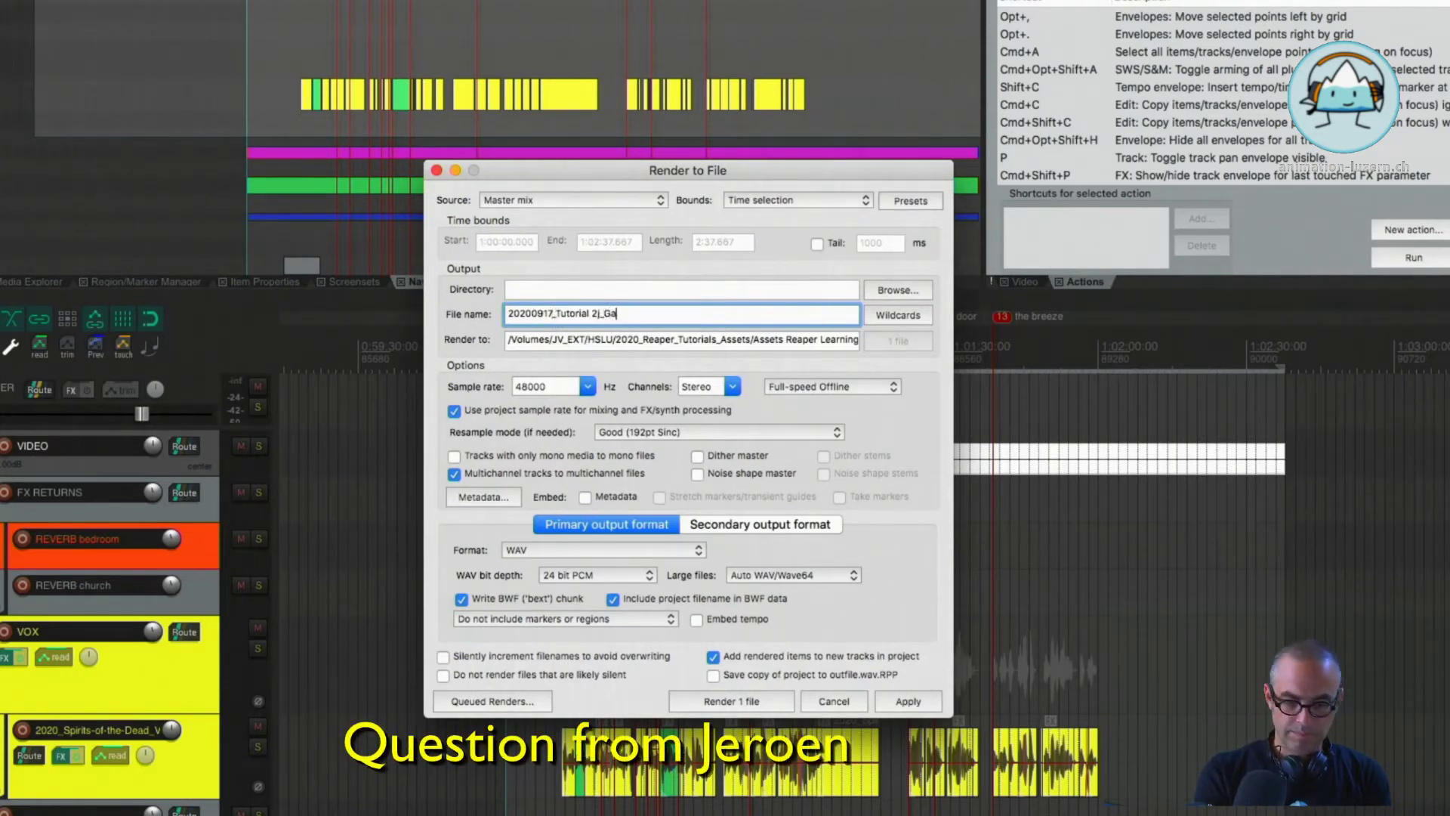
text(ssmann-Thomas)
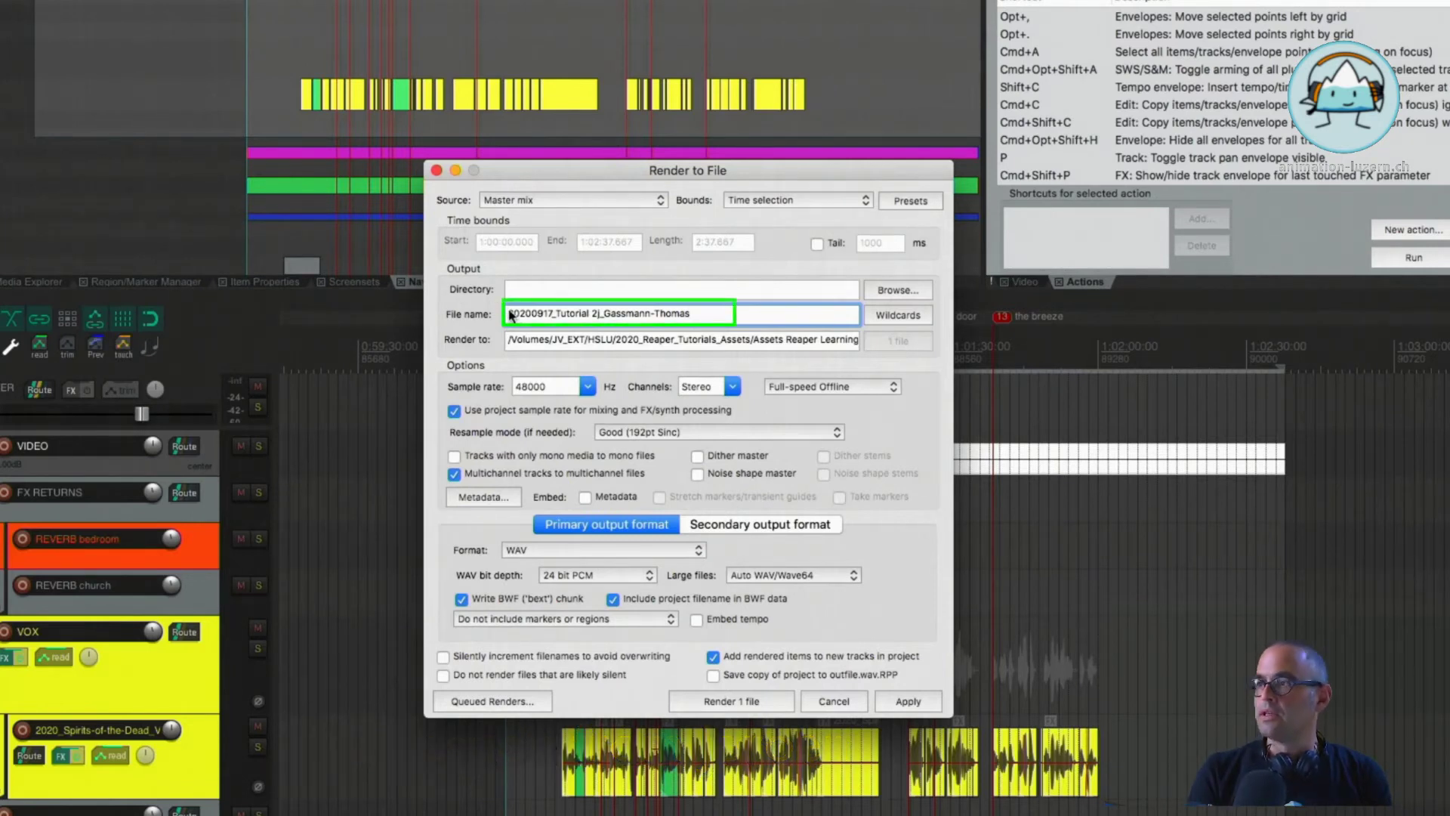
click(592, 313)
key(BackSpace)
text(-)
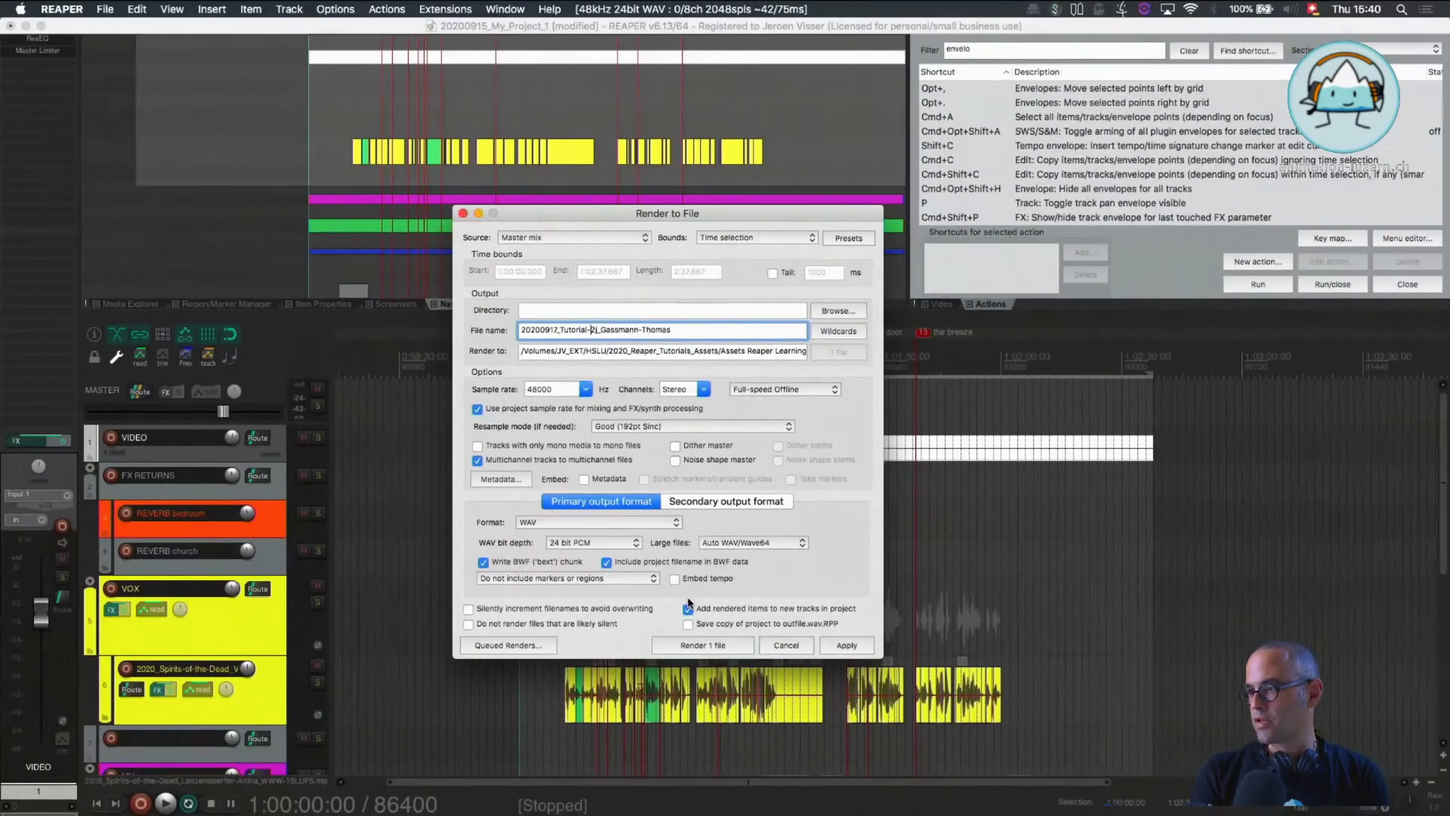
- Render the mix to the 24-bit 48 kHz WAV file and close the finished render report
click(682, 646)
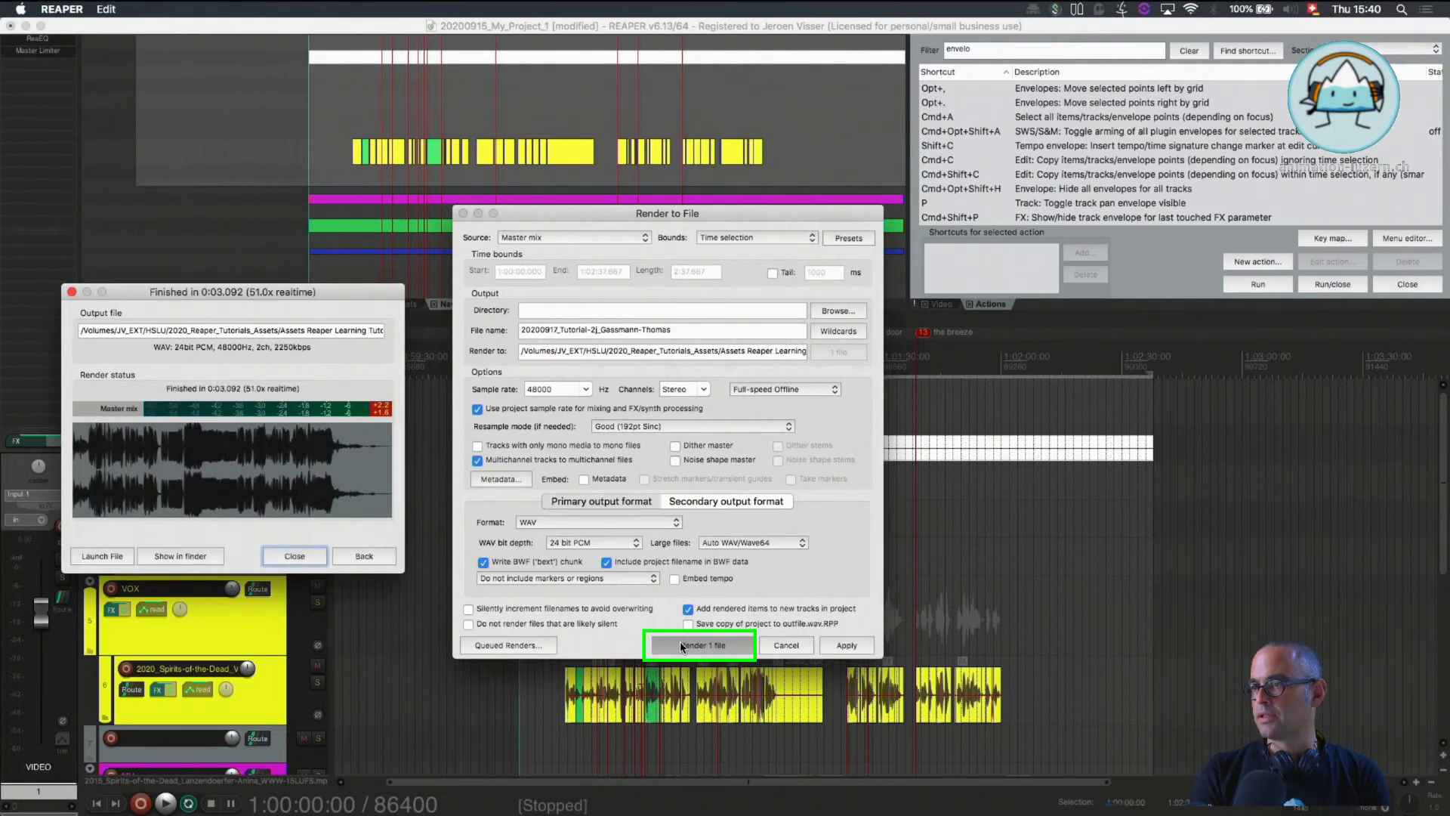
click(295, 556)
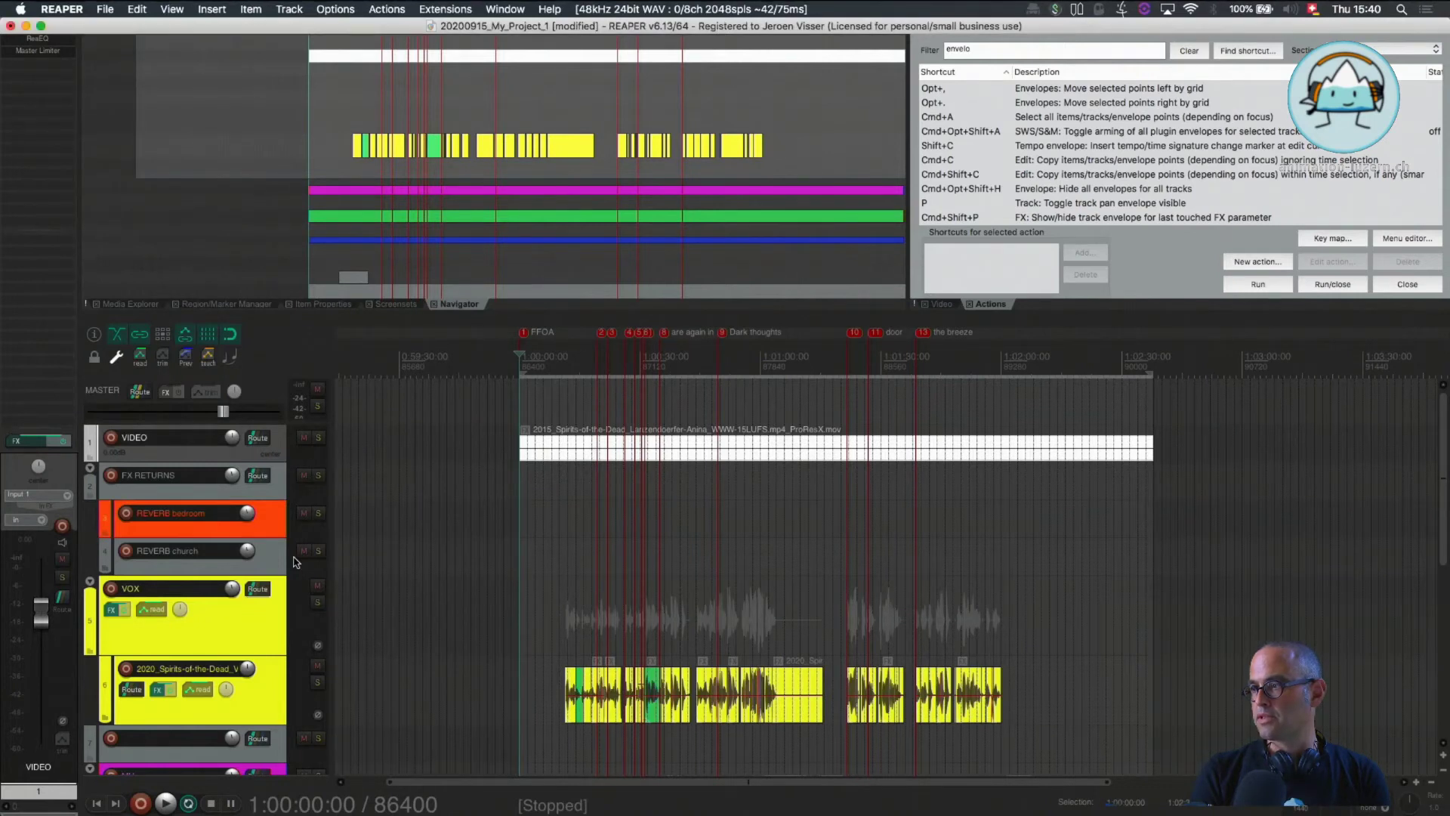
- Solo and play the rendered mix on track 17, then unsolo, stop, and select the track
scroll(267, 685, down, 10)
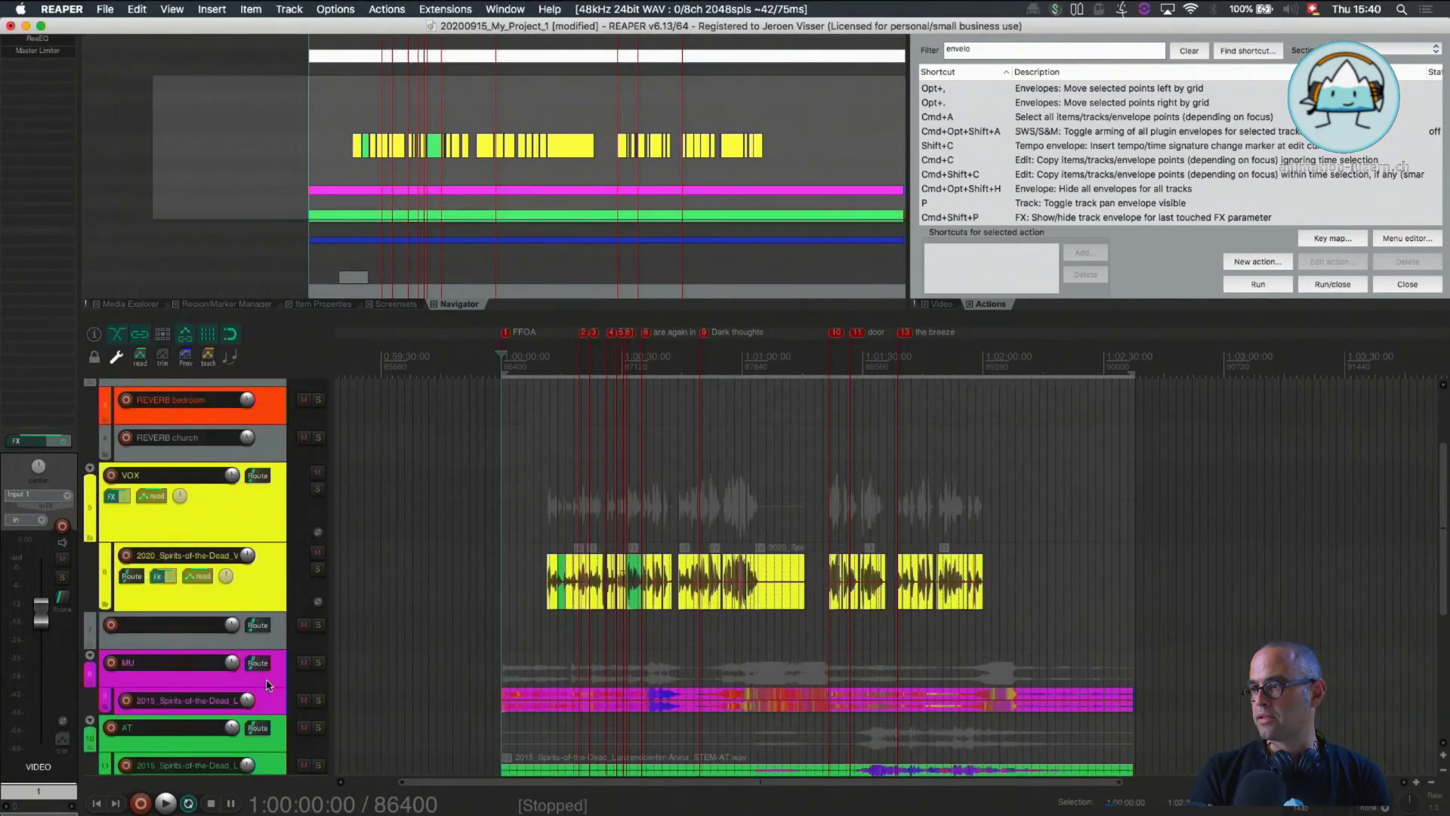
scroll(267, 686, right, 2)
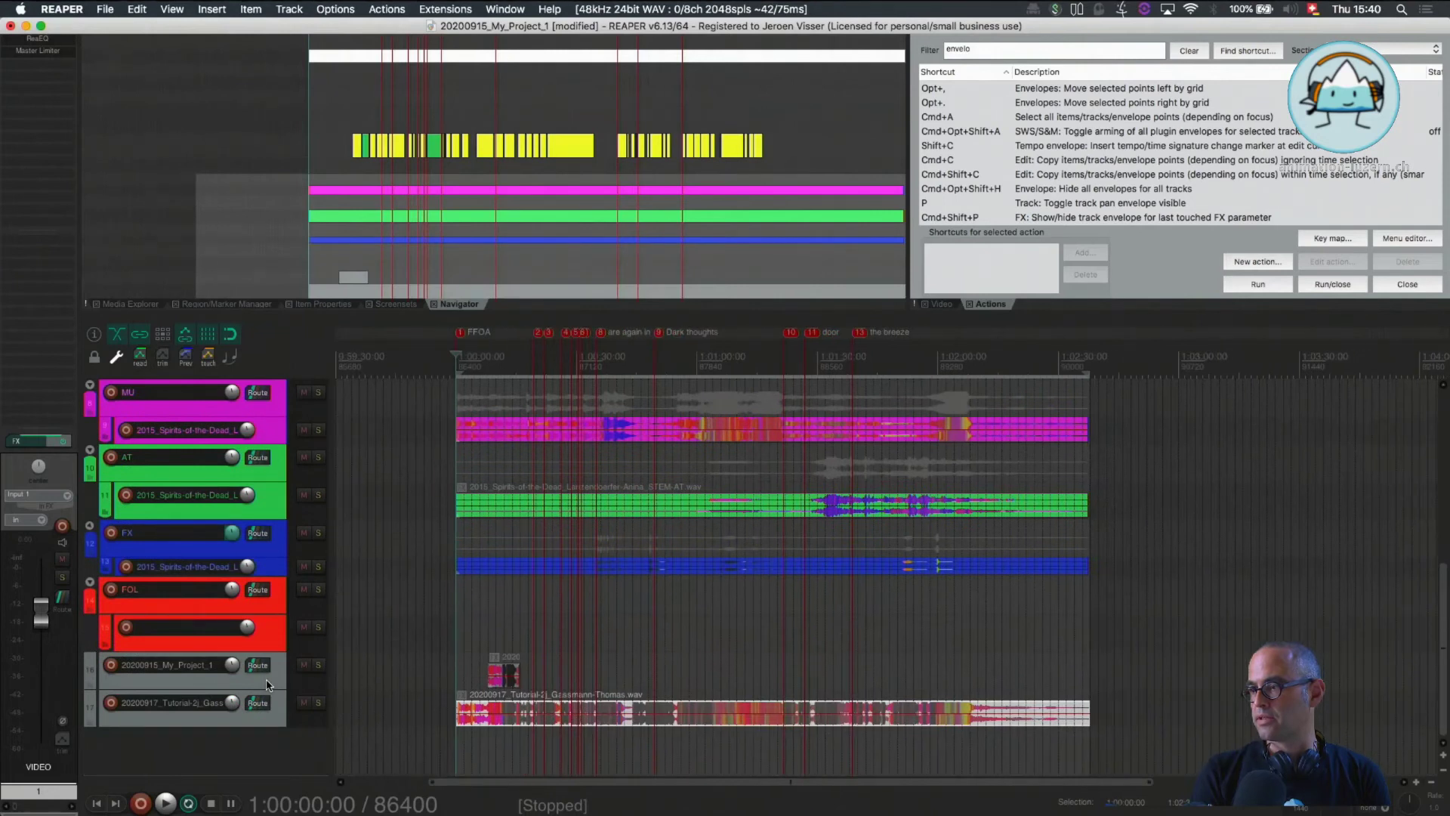
scroll(580, 675, up, 3)
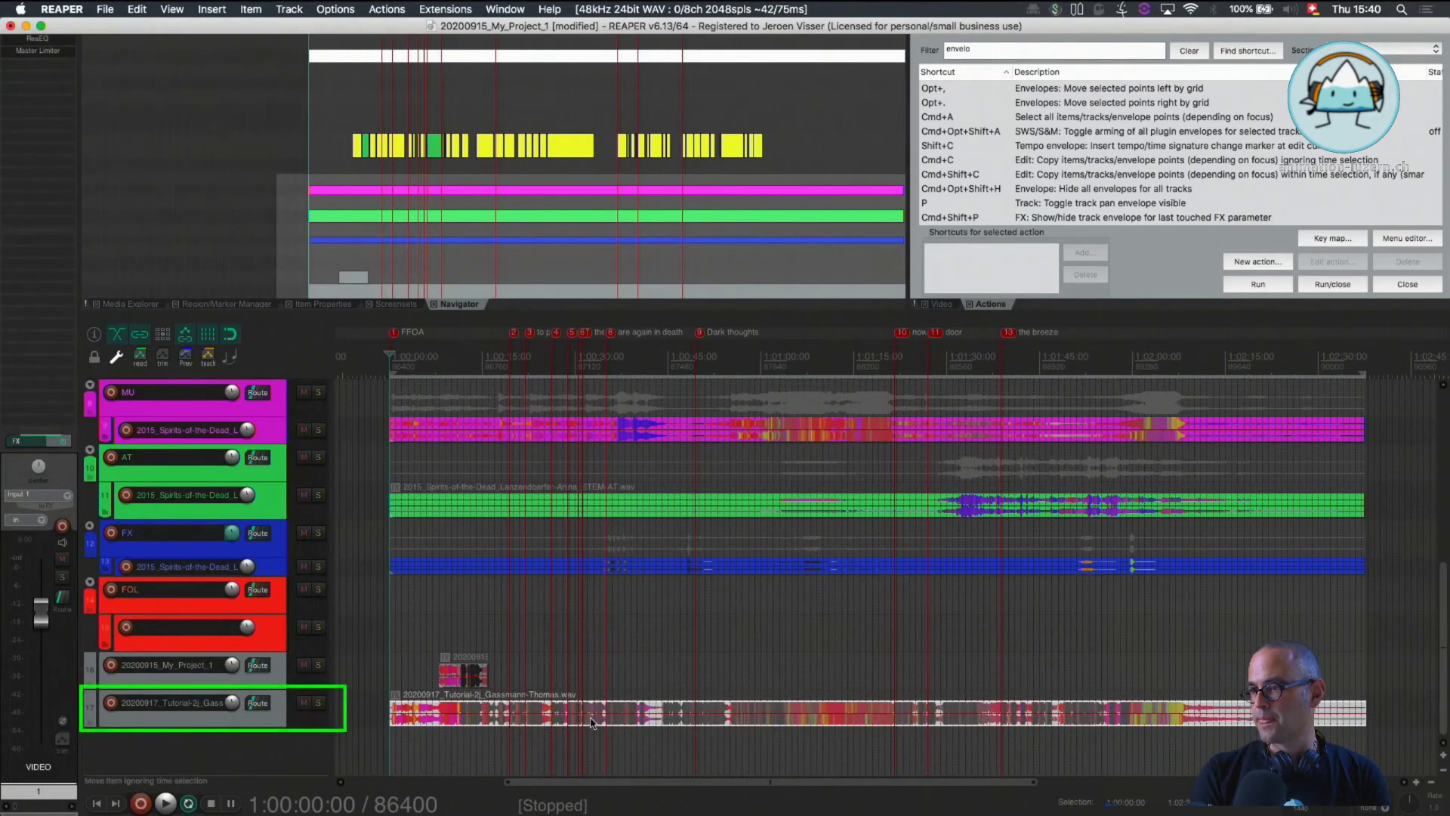
click(317, 703)
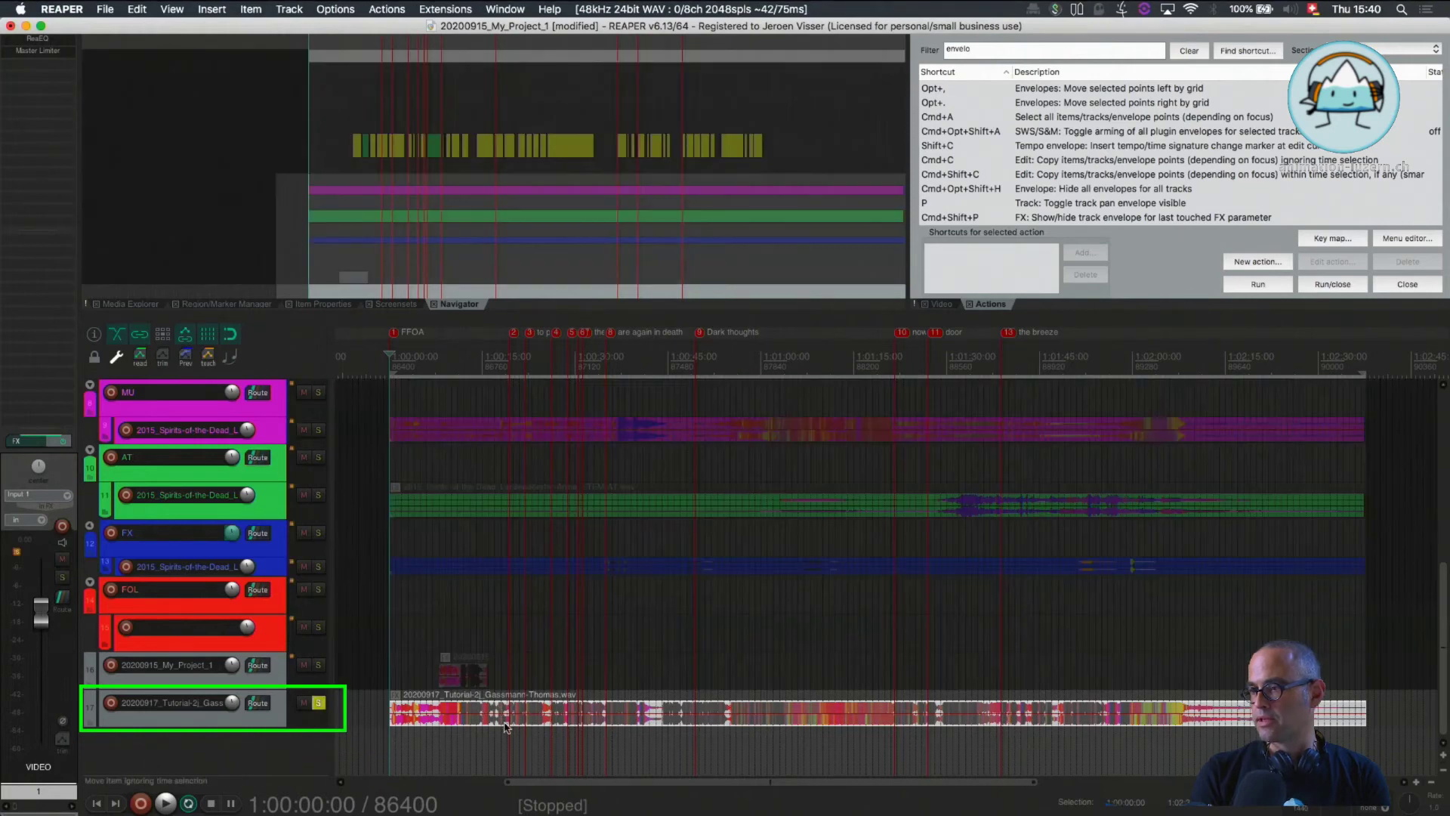
key(space)
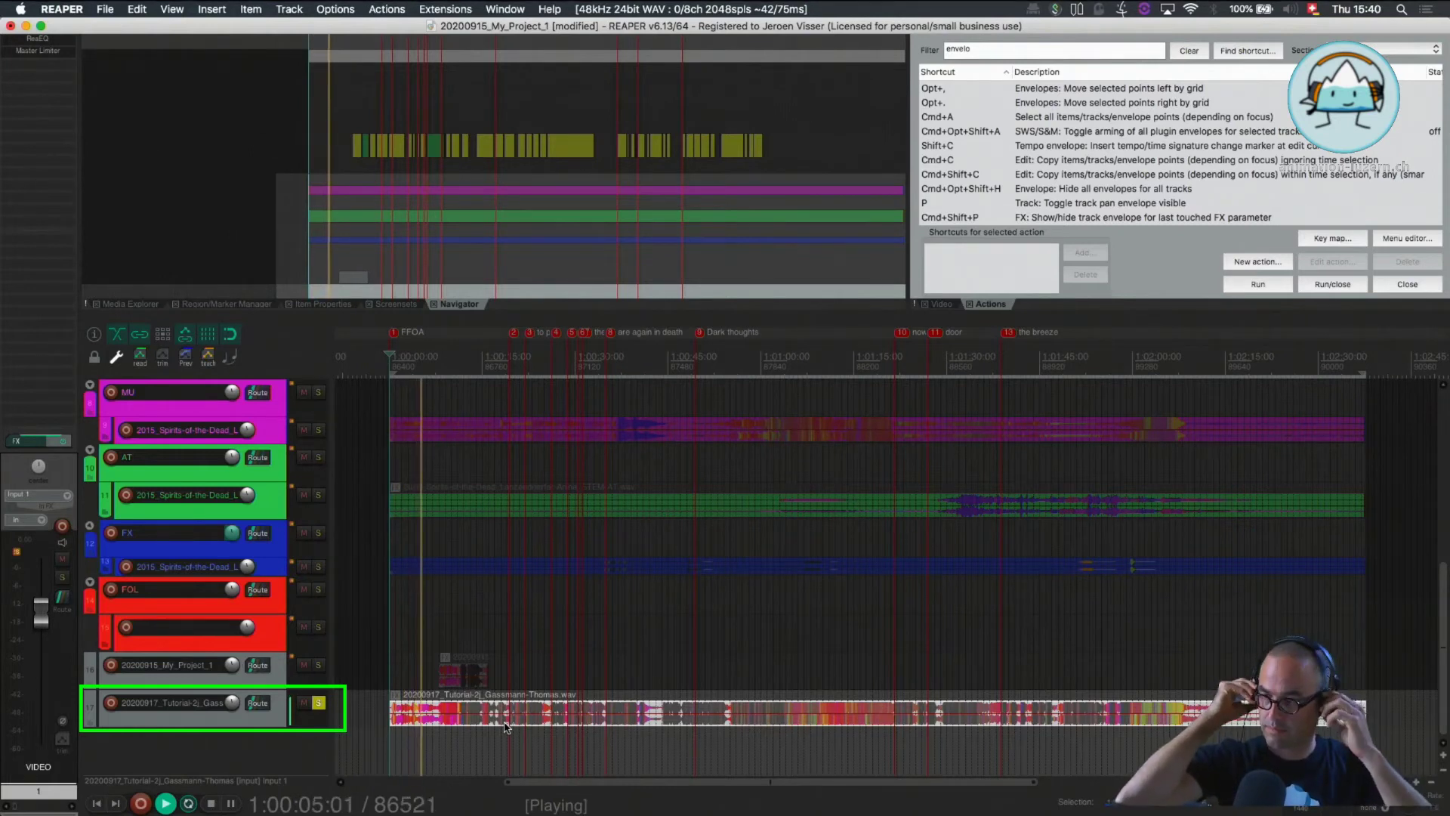
click(319, 705)
key(space)
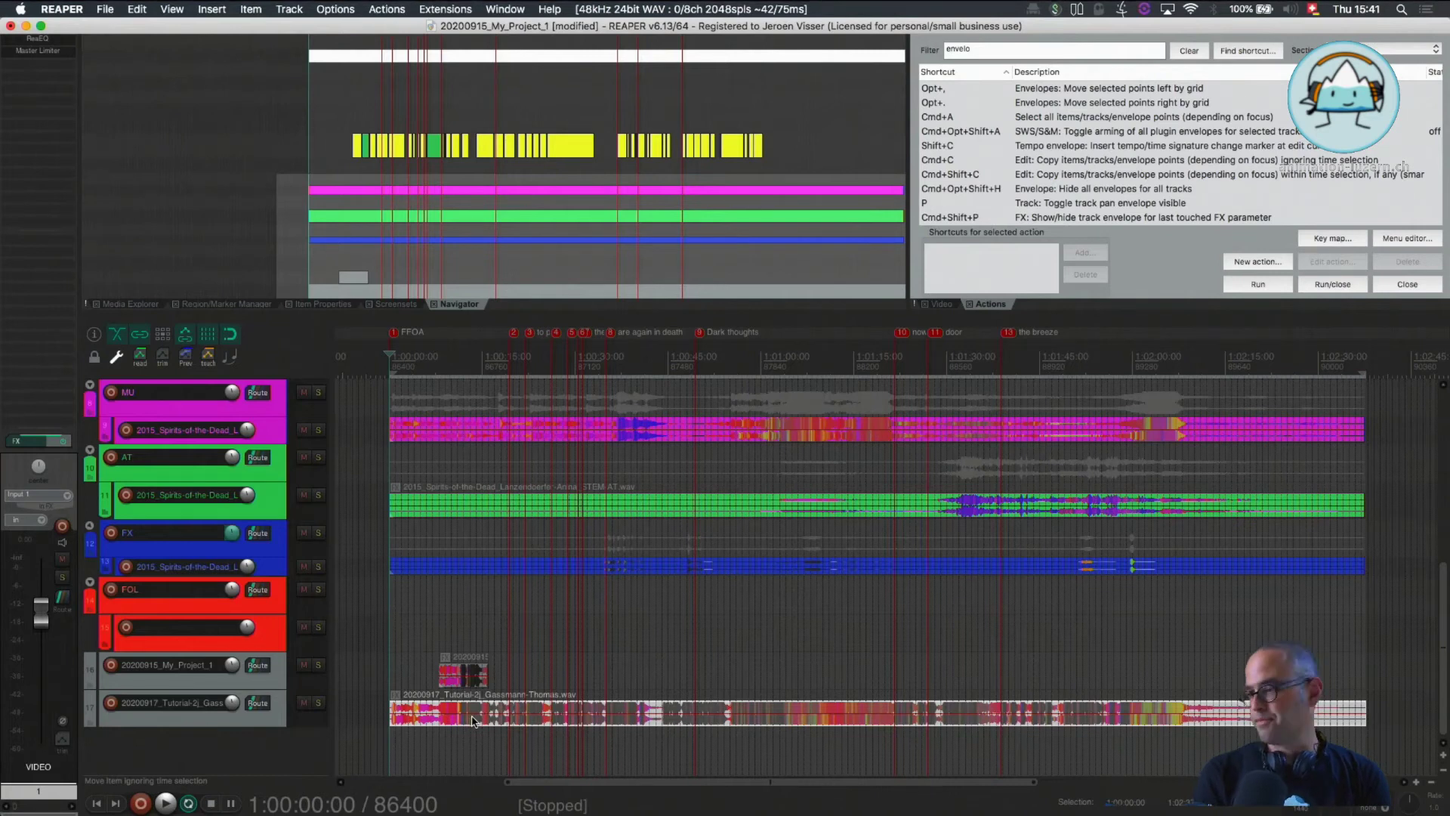
click(500, 721)
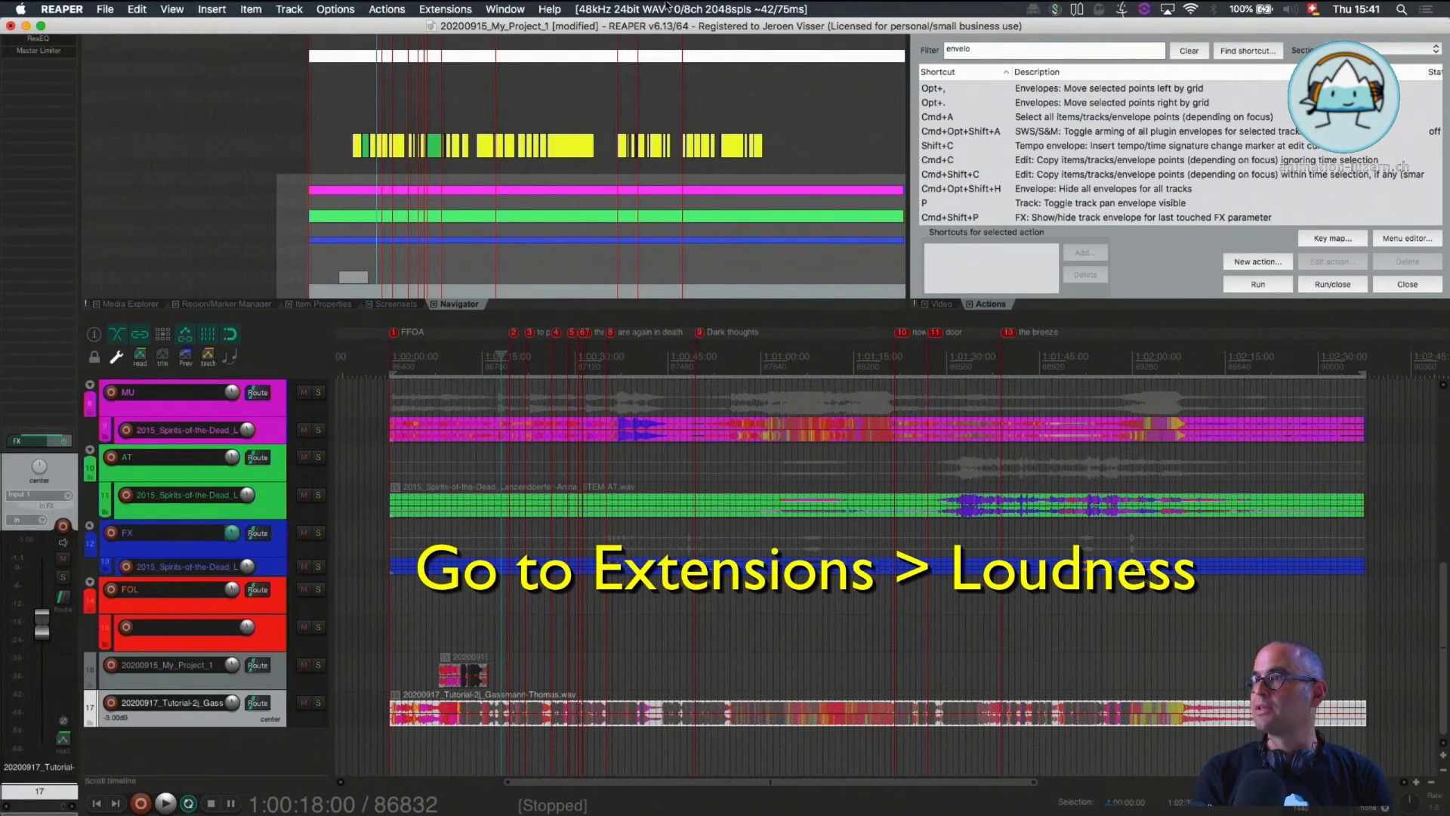
- Open the SWS Loudness window from the Extensions menu and nudge it into place
click(445, 9)
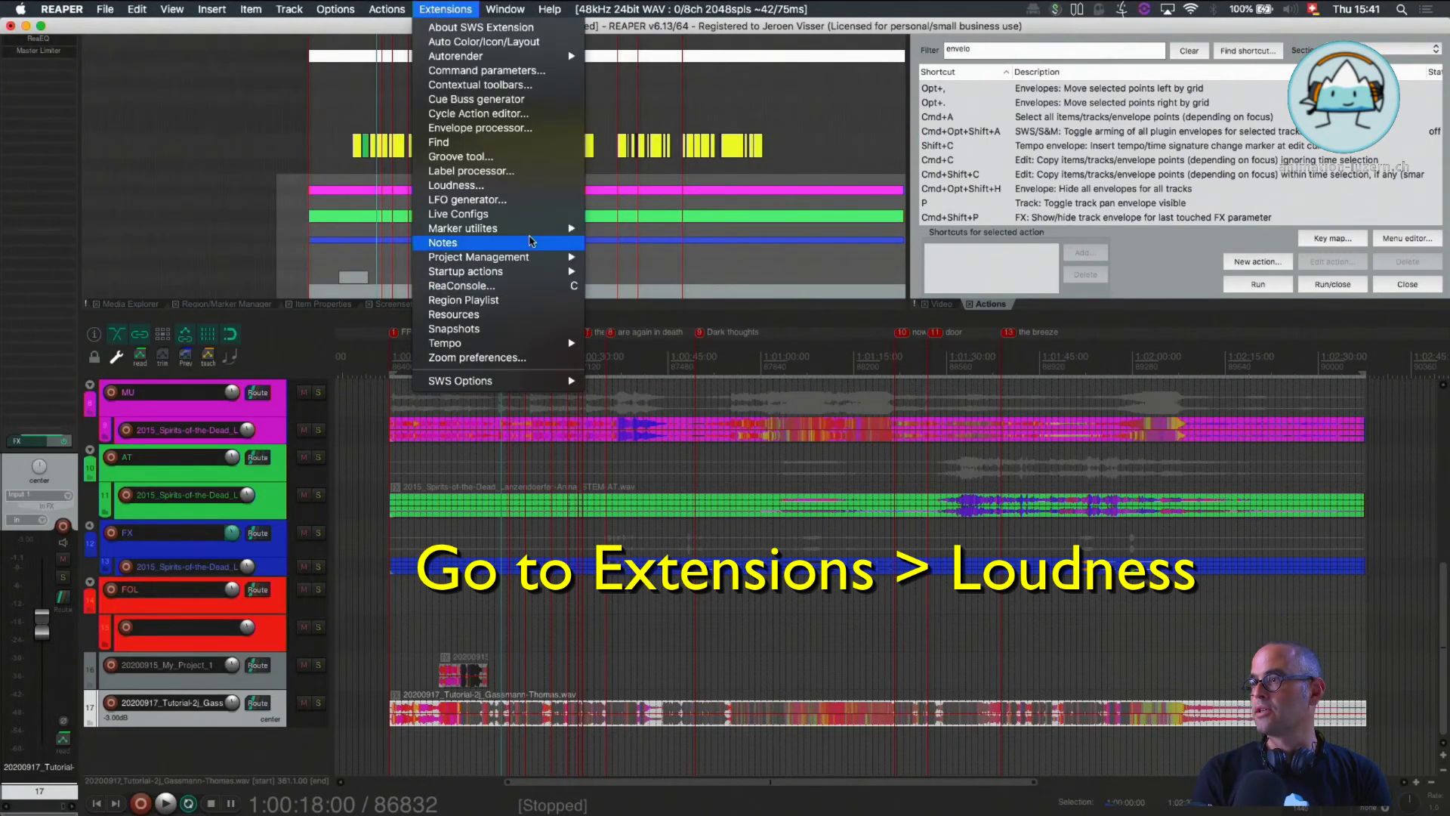
click(501, 186)
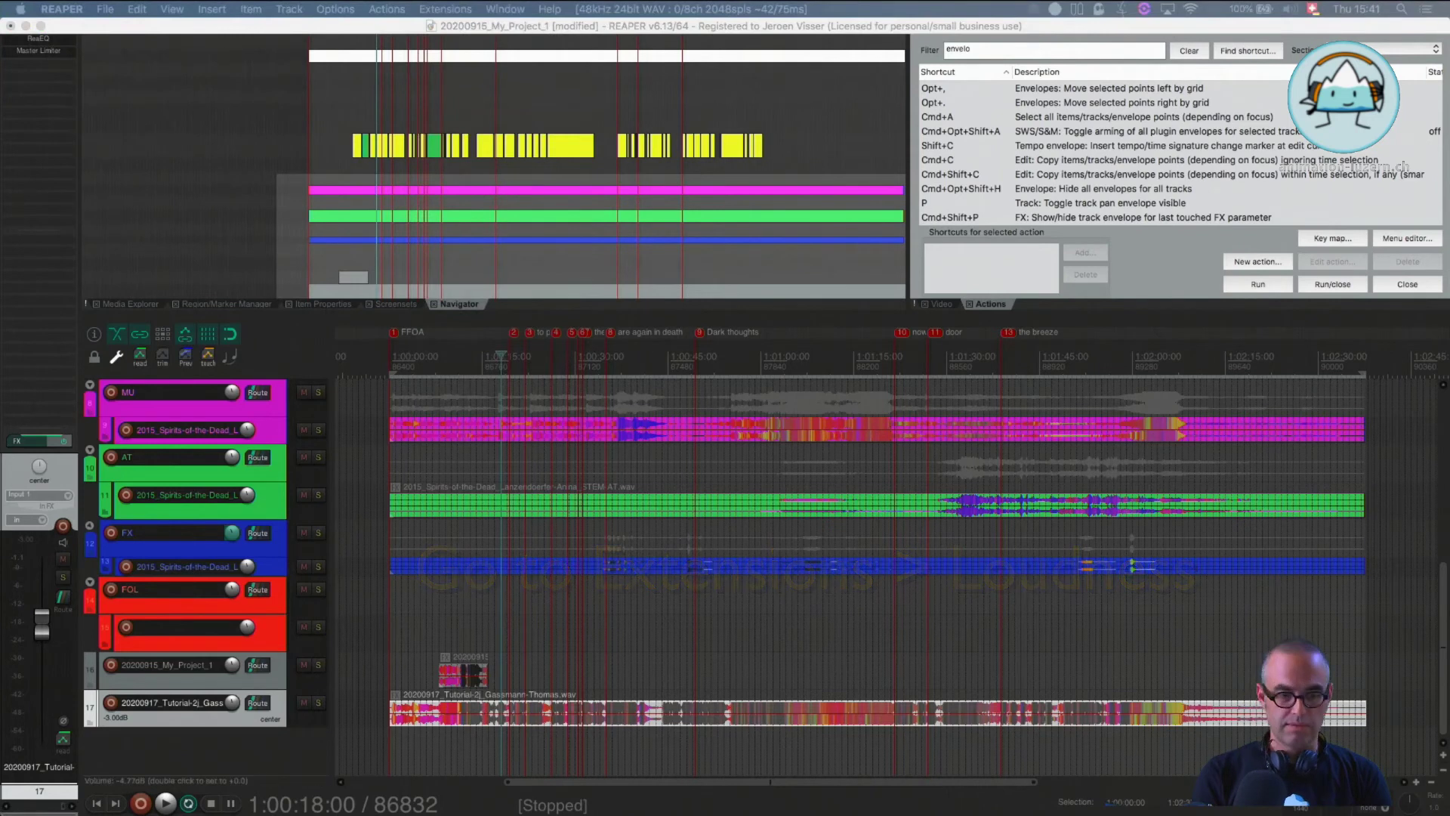
drag(532, 225, 527, 225)
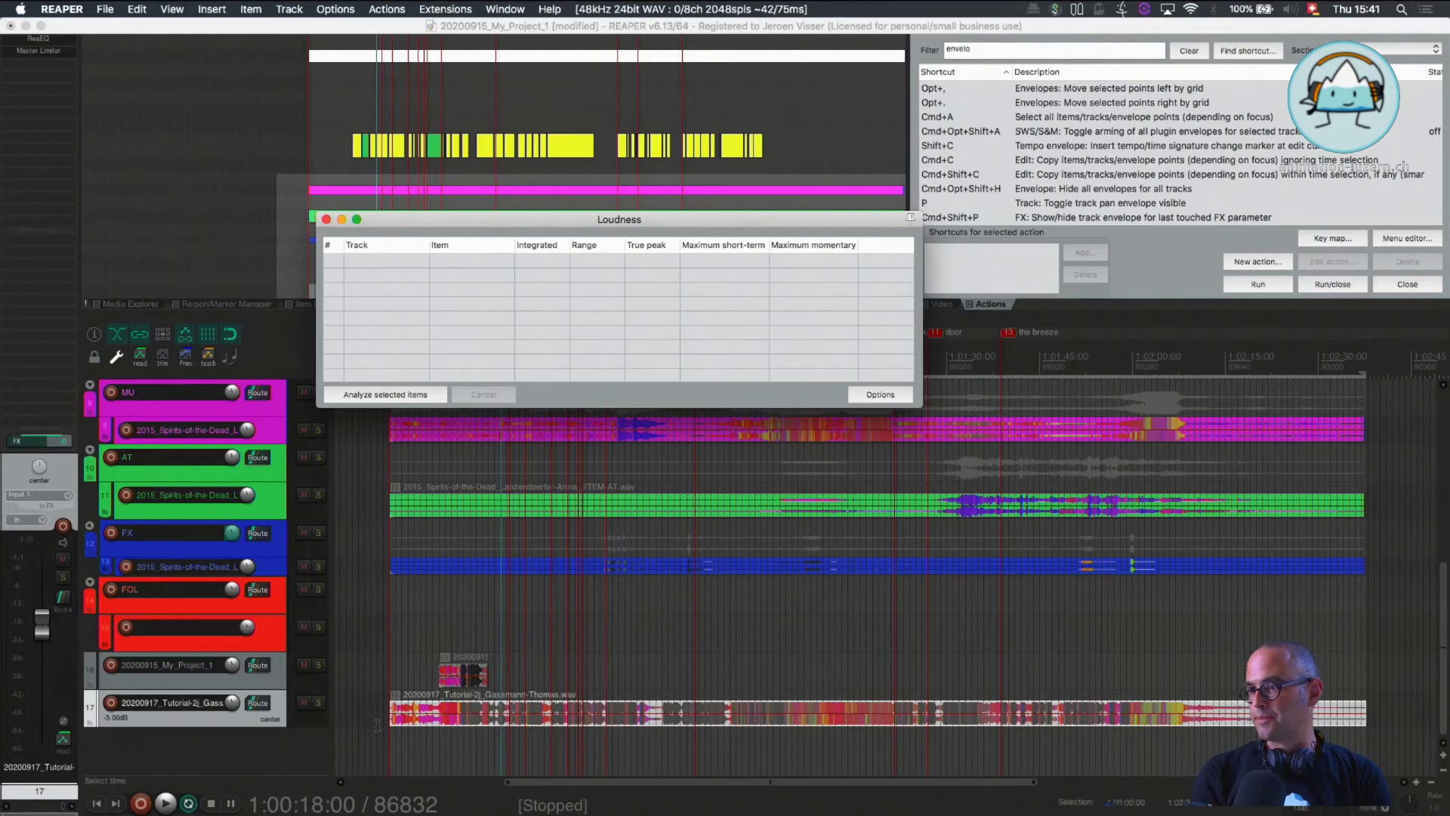
- Select the rendered Tutorial-2j item, open its properties, and analyze its loudness in the Loudness window
click(443, 722)
double_click(446, 721)
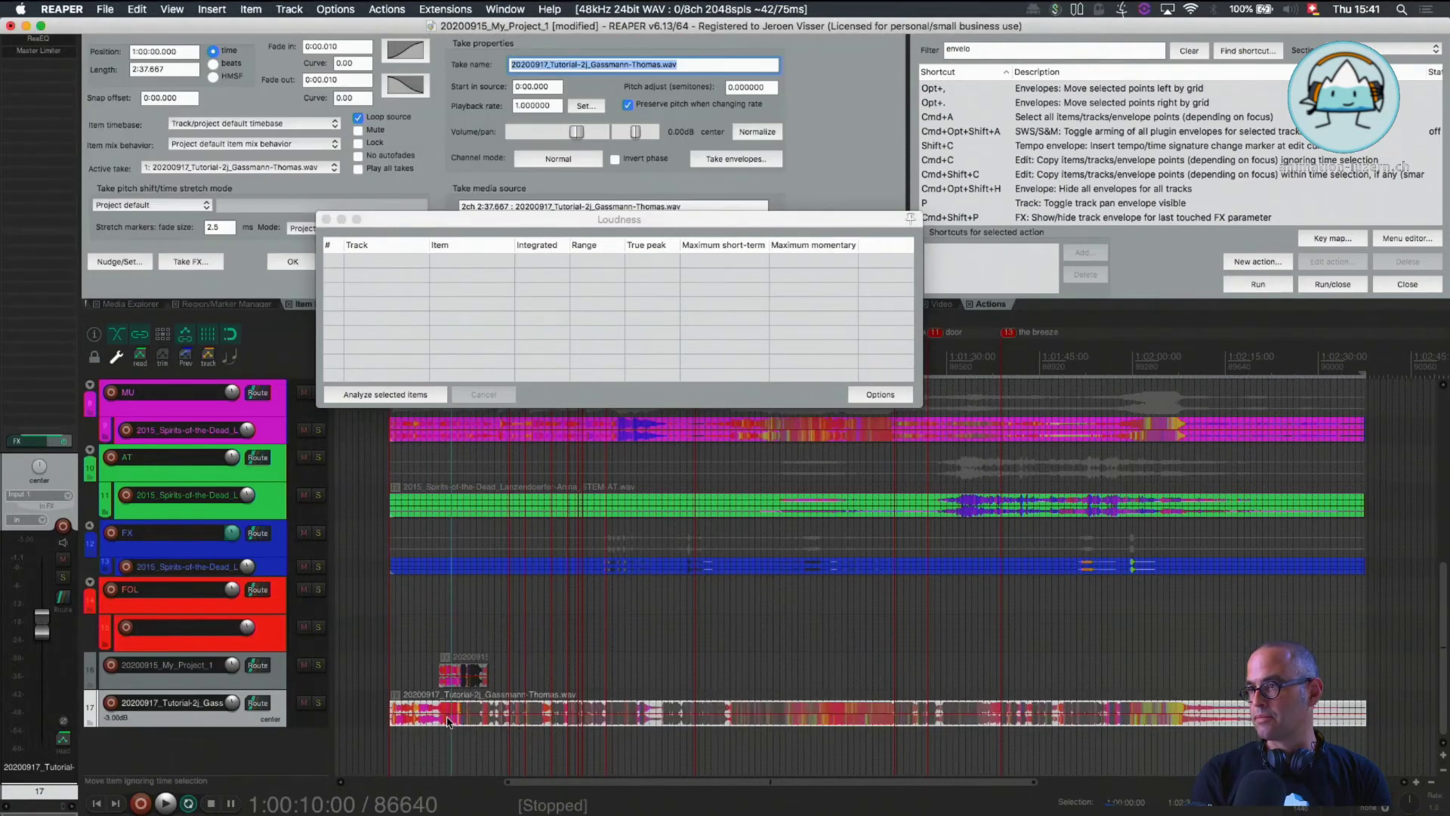
click(414, 394)
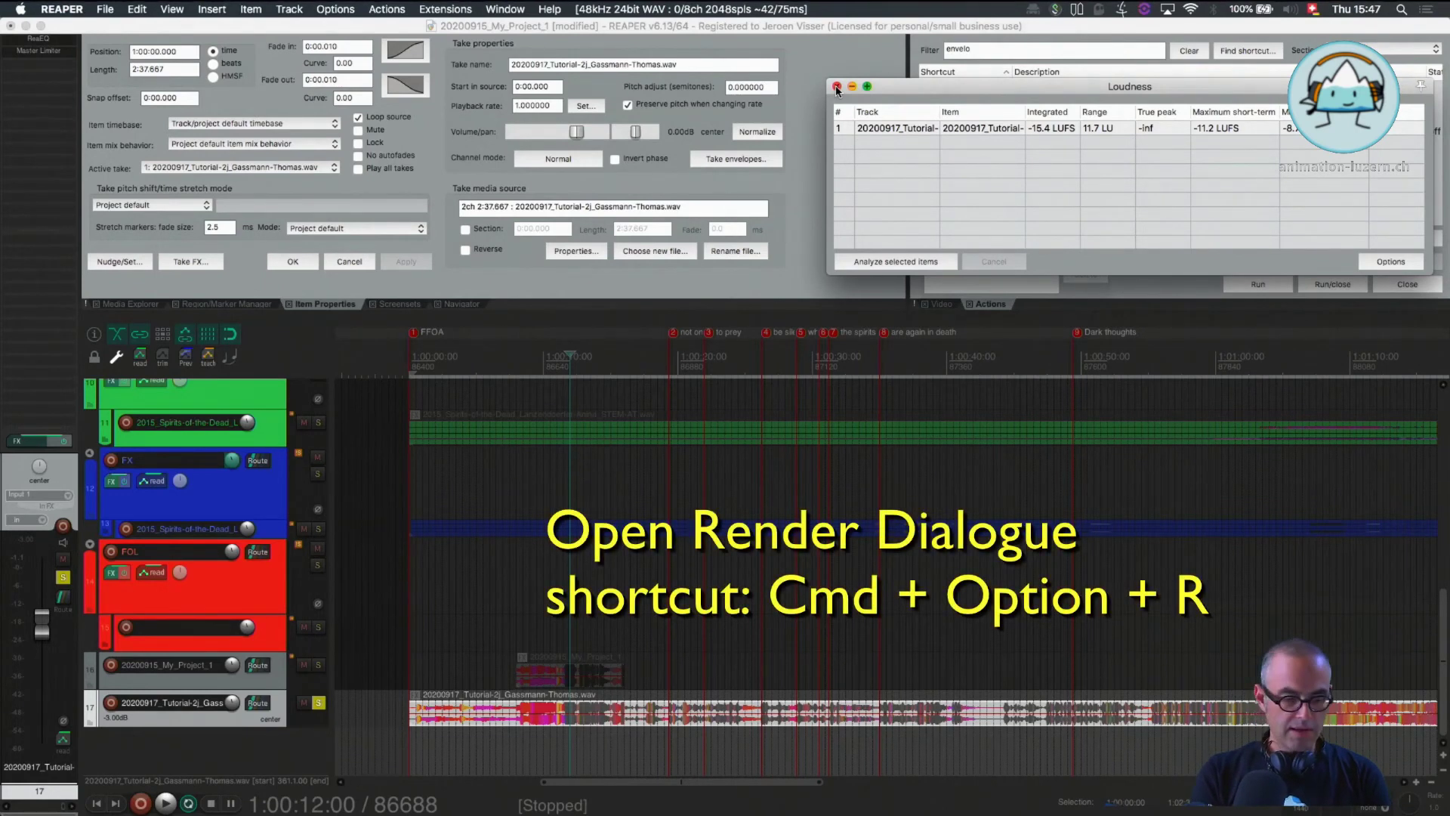
- Set the render format to MPEG-4/MOV, stop adding renders as new tracks, and use AAC at 256 kbps
key(super+alt+r)
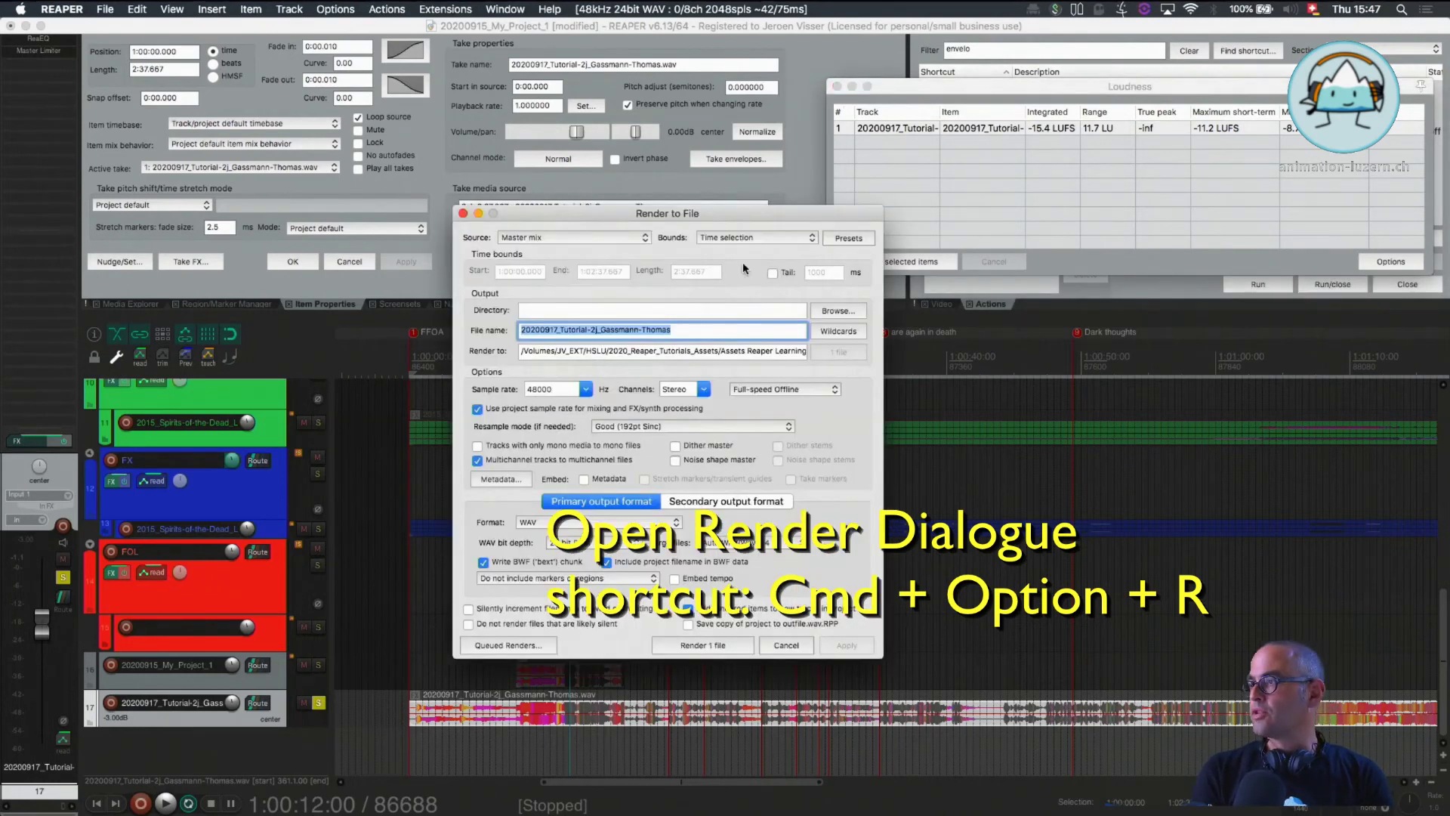
drag(729, 215, 619, 28)
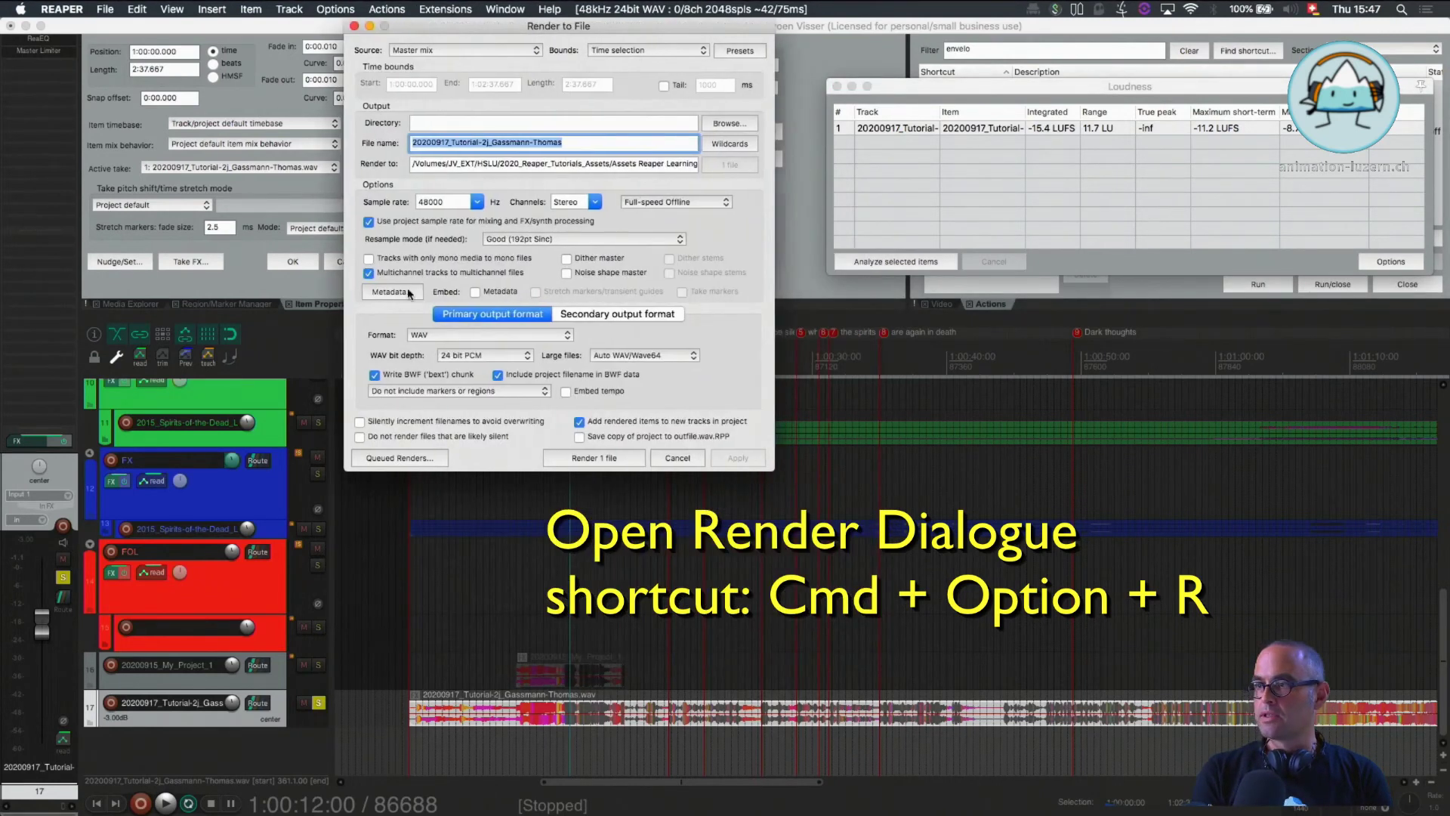
click(494, 336)
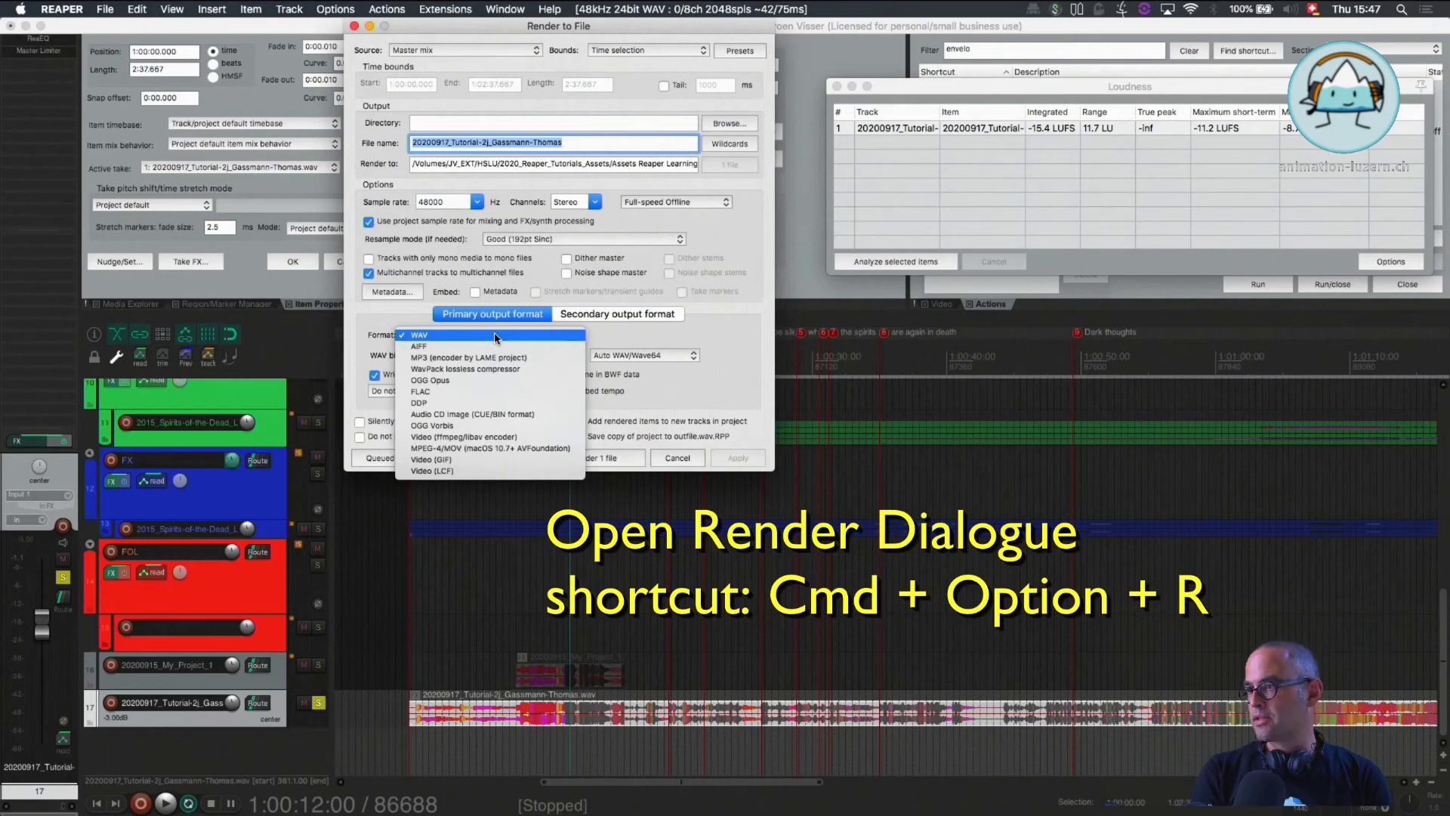
click(466, 448)
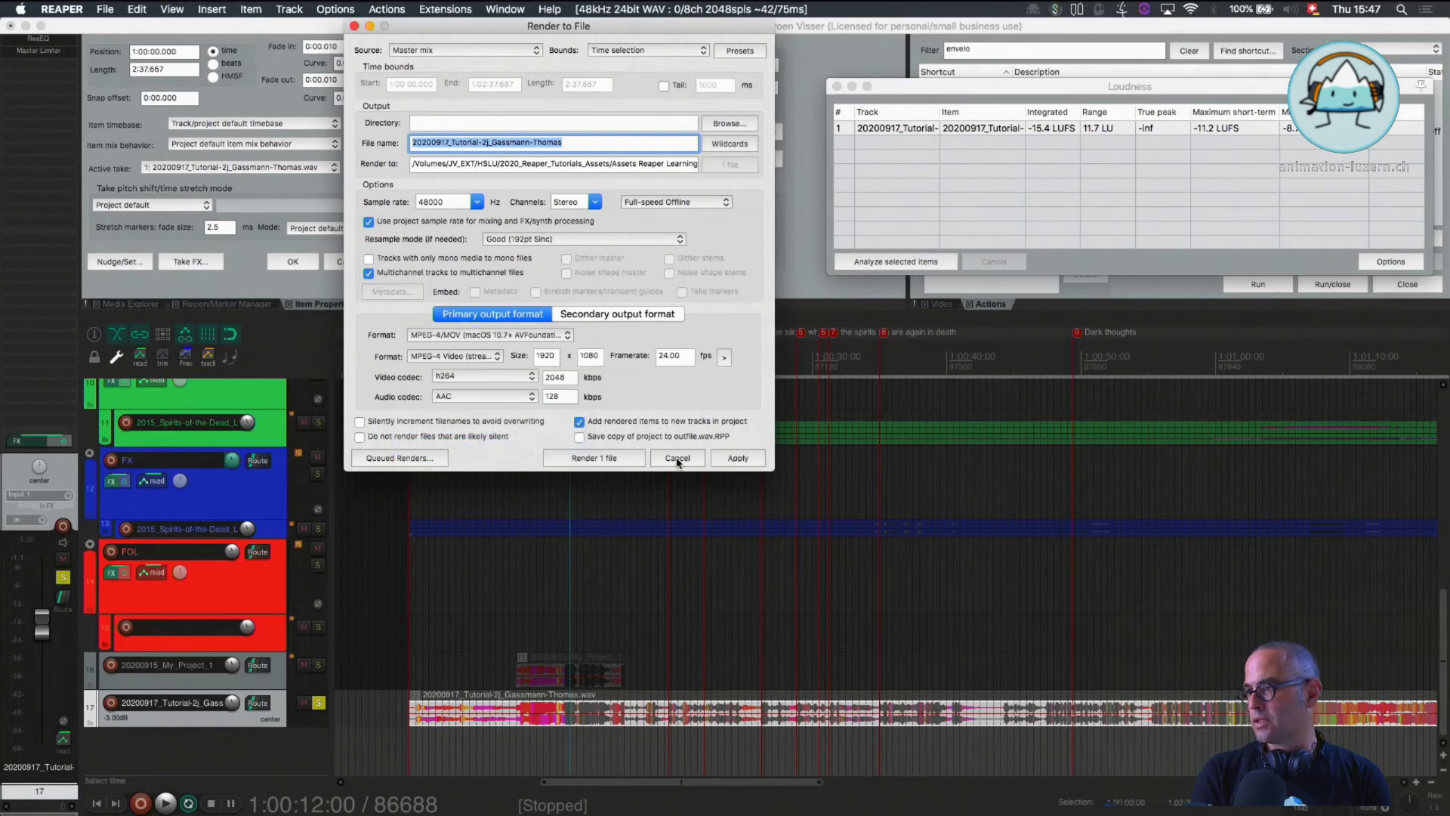
click(579, 422)
click(506, 398)
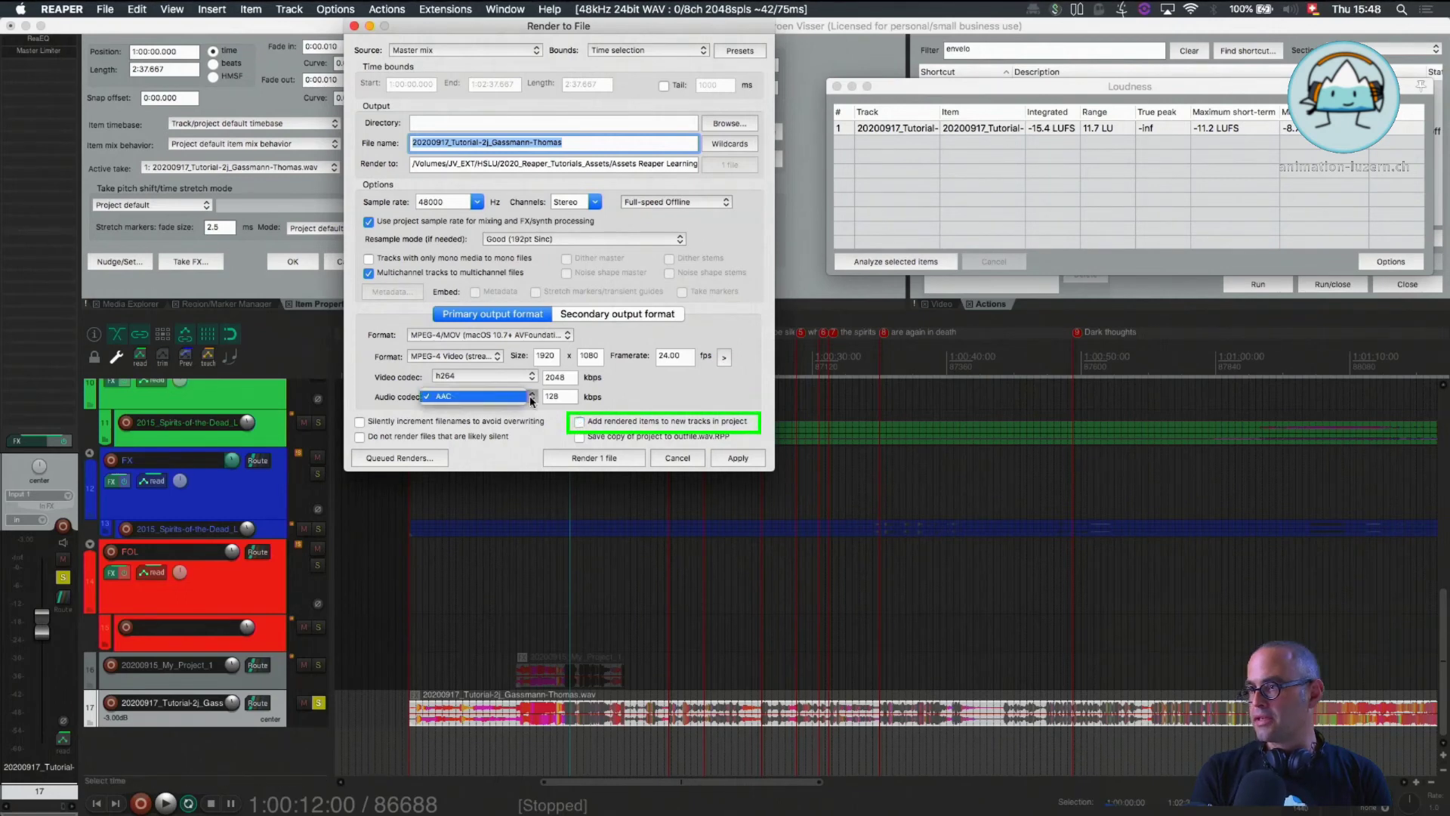
click(507, 398)
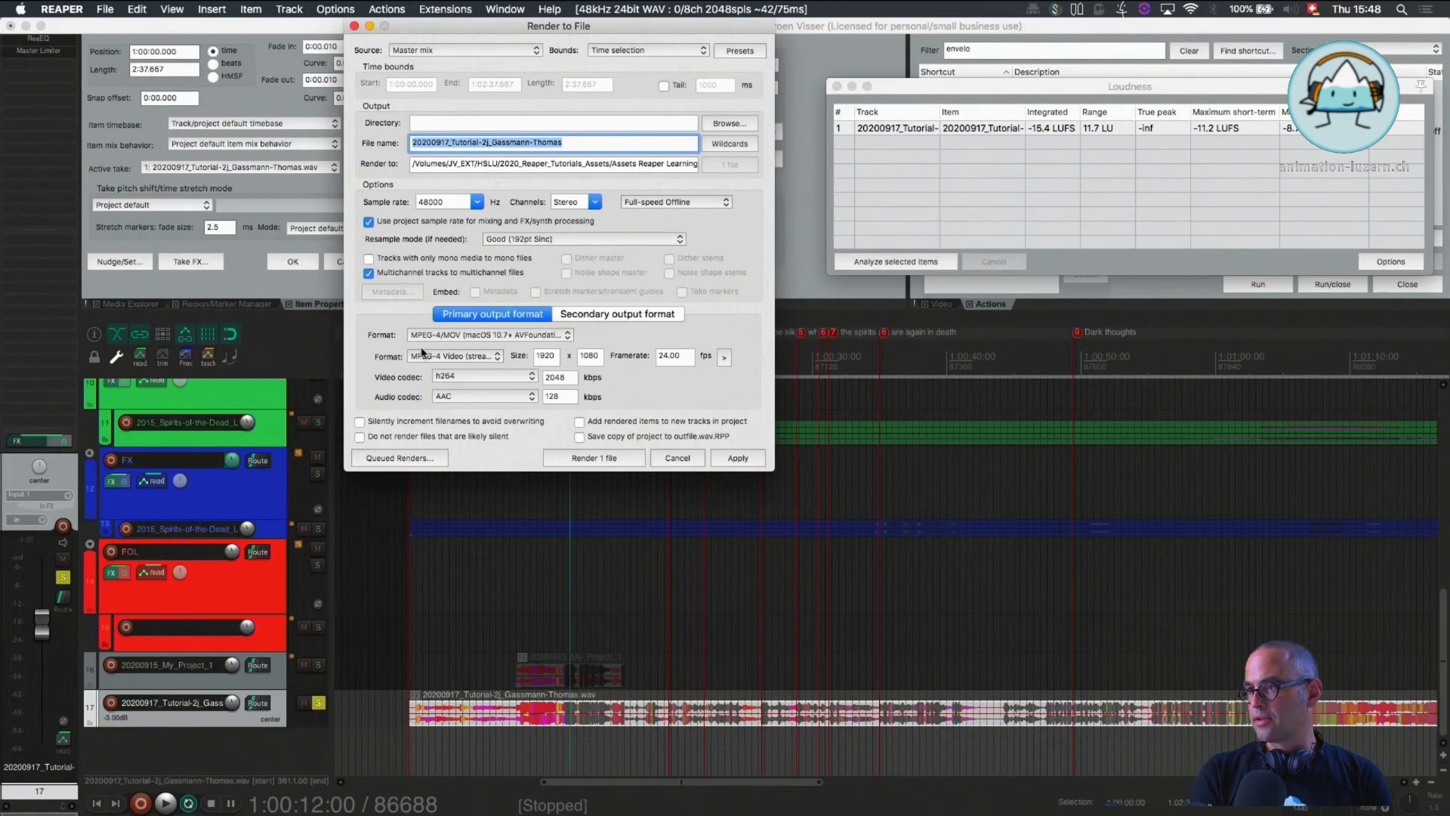
click(563, 397)
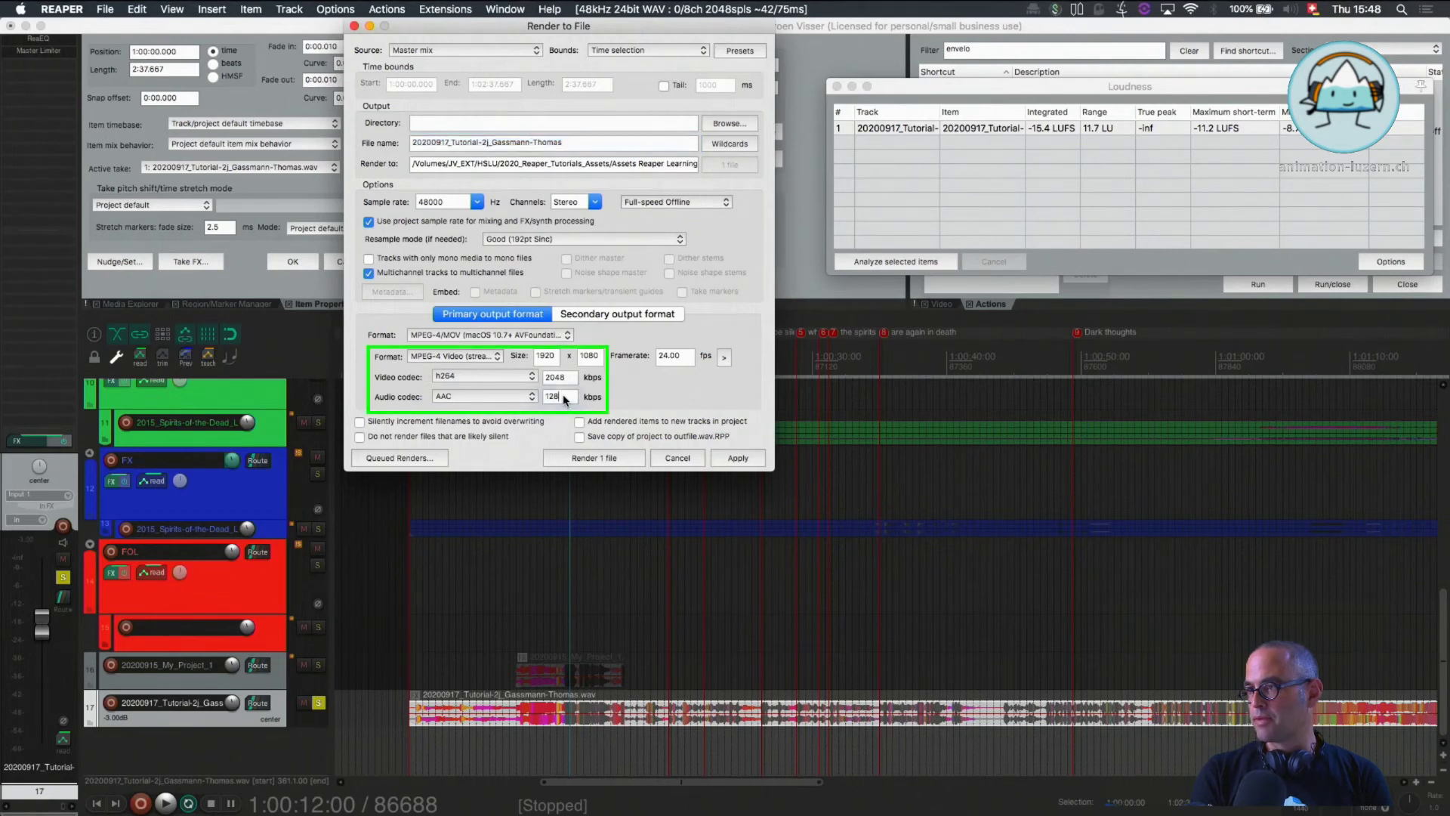
drag(564, 399, 533, 398)
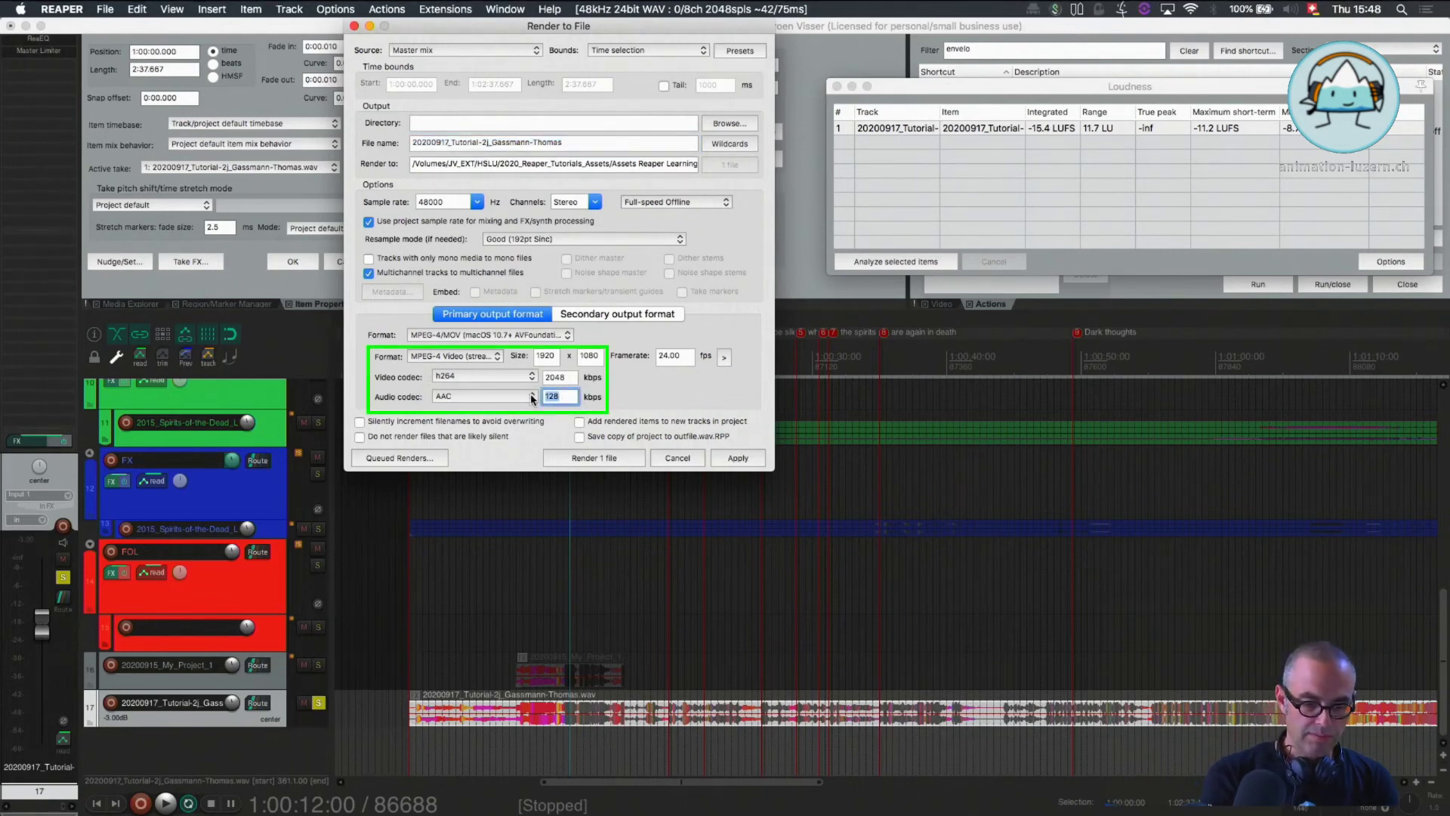
text(256)
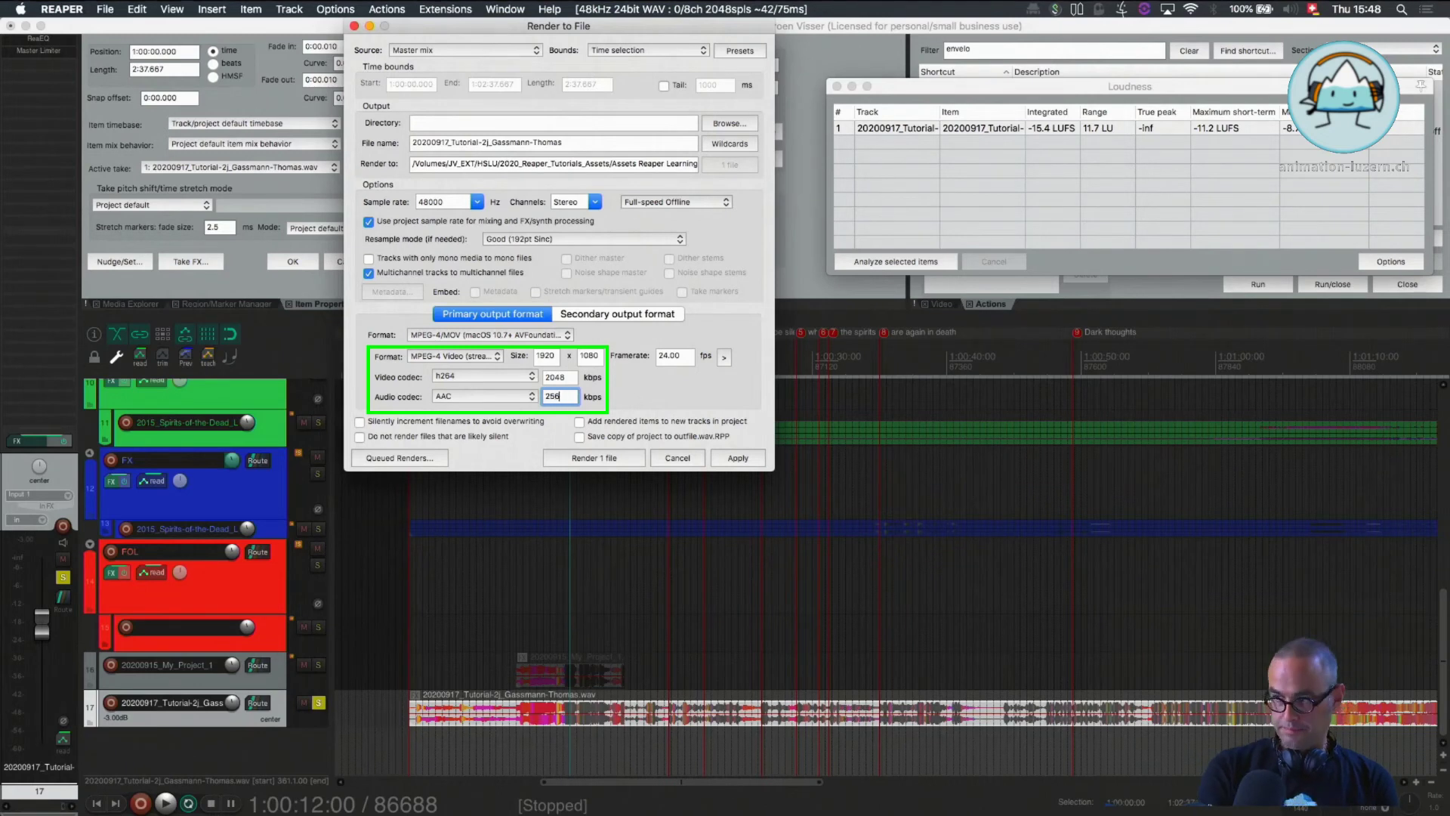
click(656, 403)
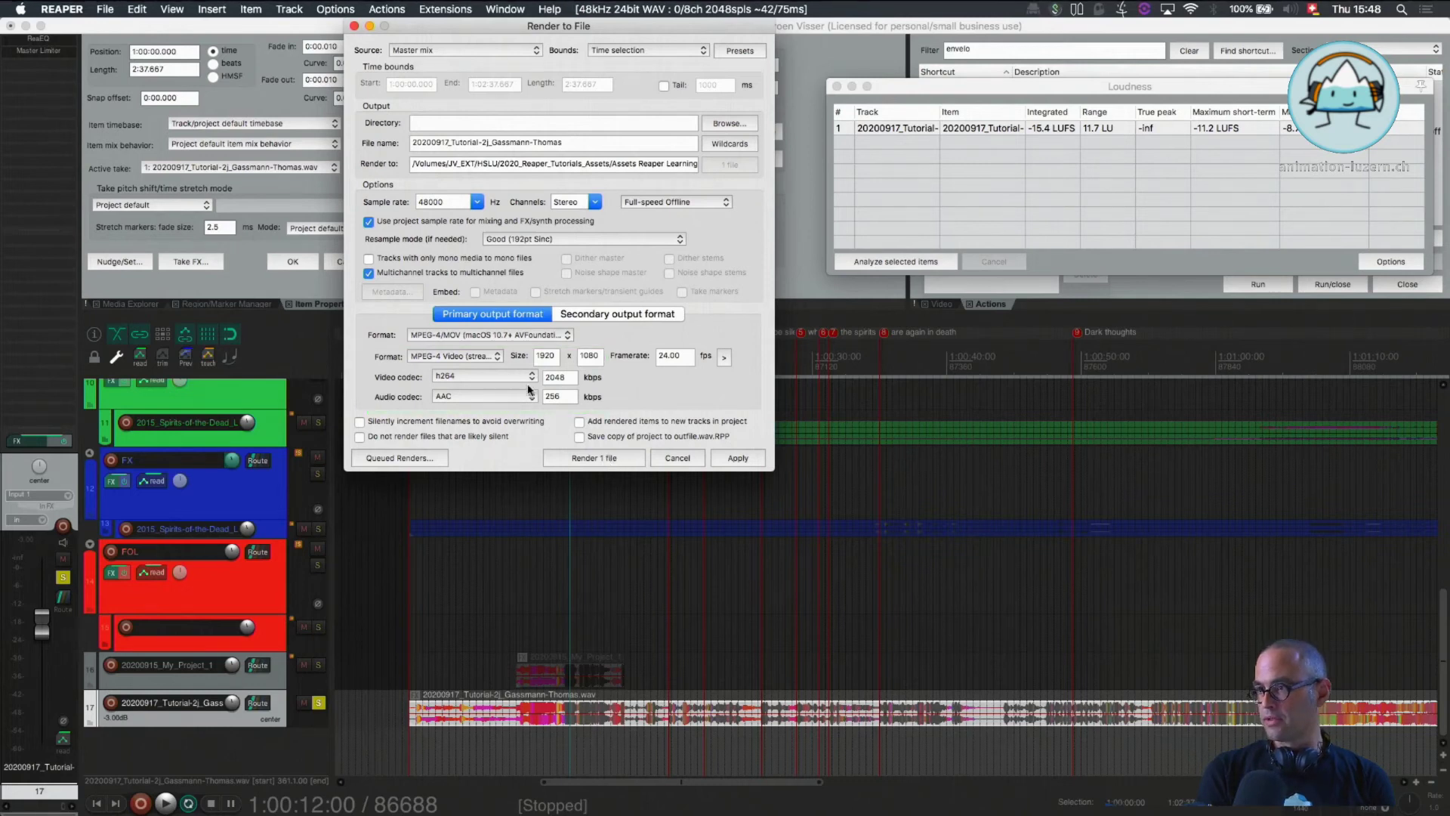
- Render the MP4 video, overwriting the existing file, and close the finished render windows
click(595, 458)
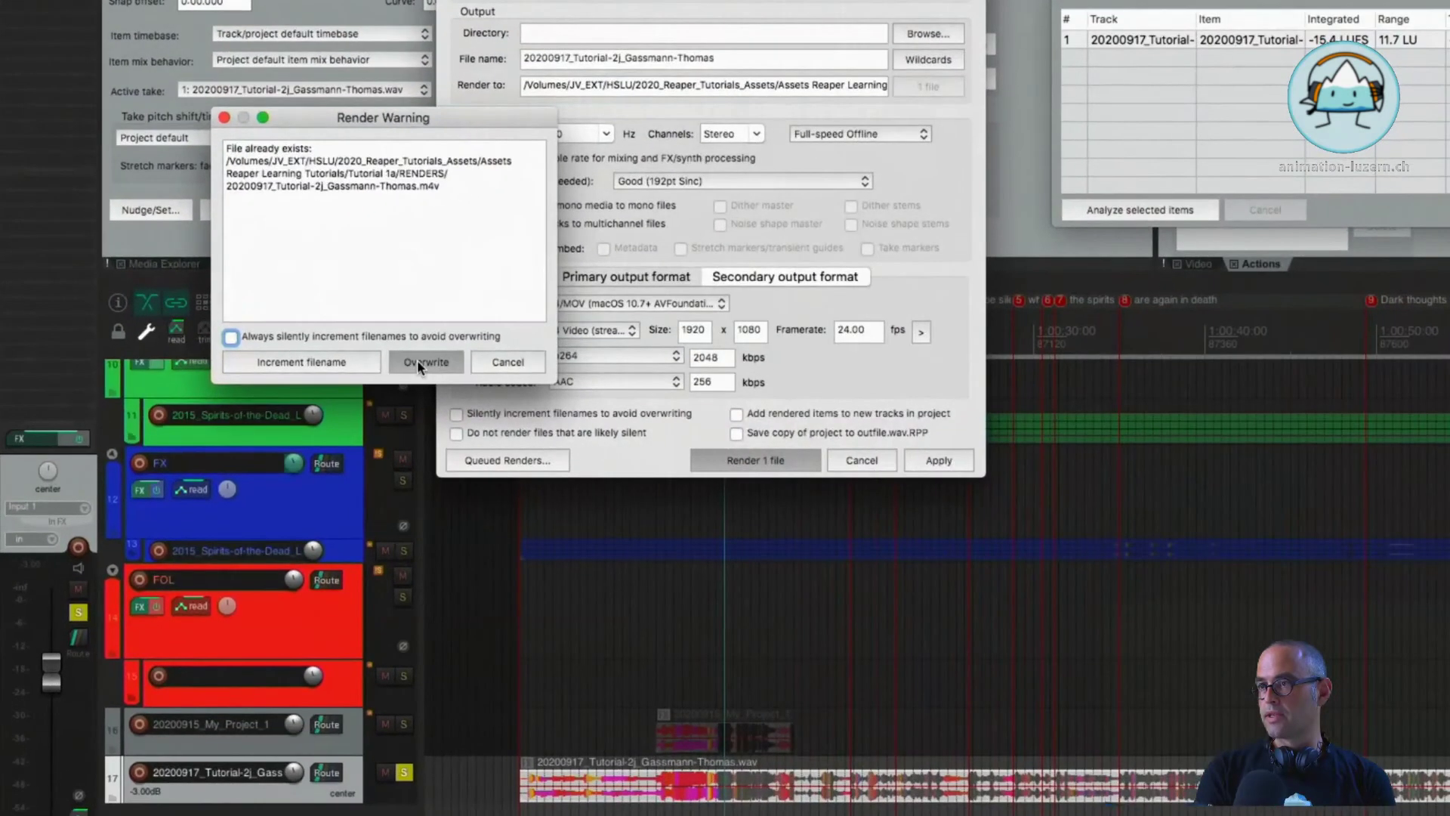
click(335, 380)
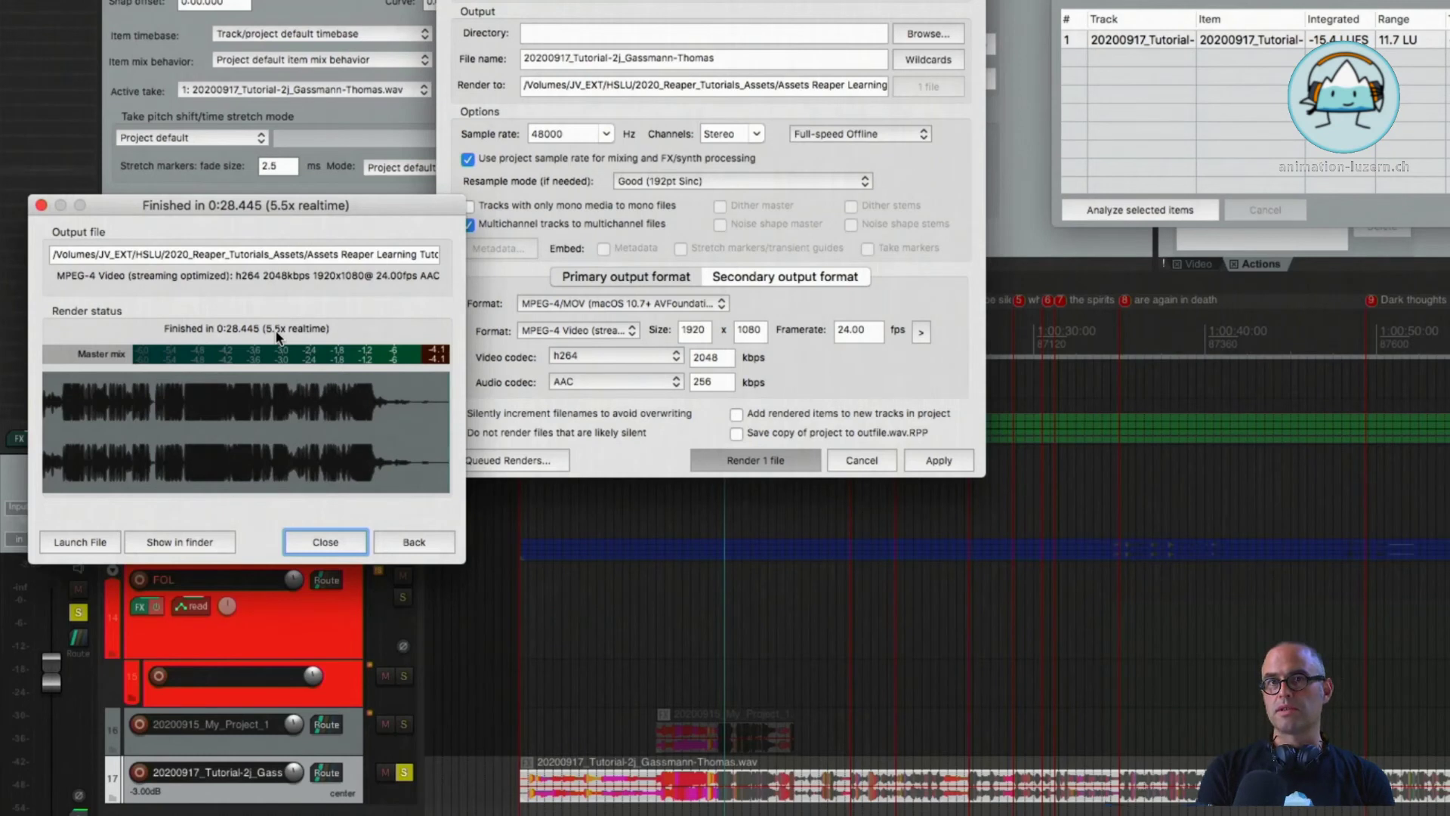
click(320, 542)
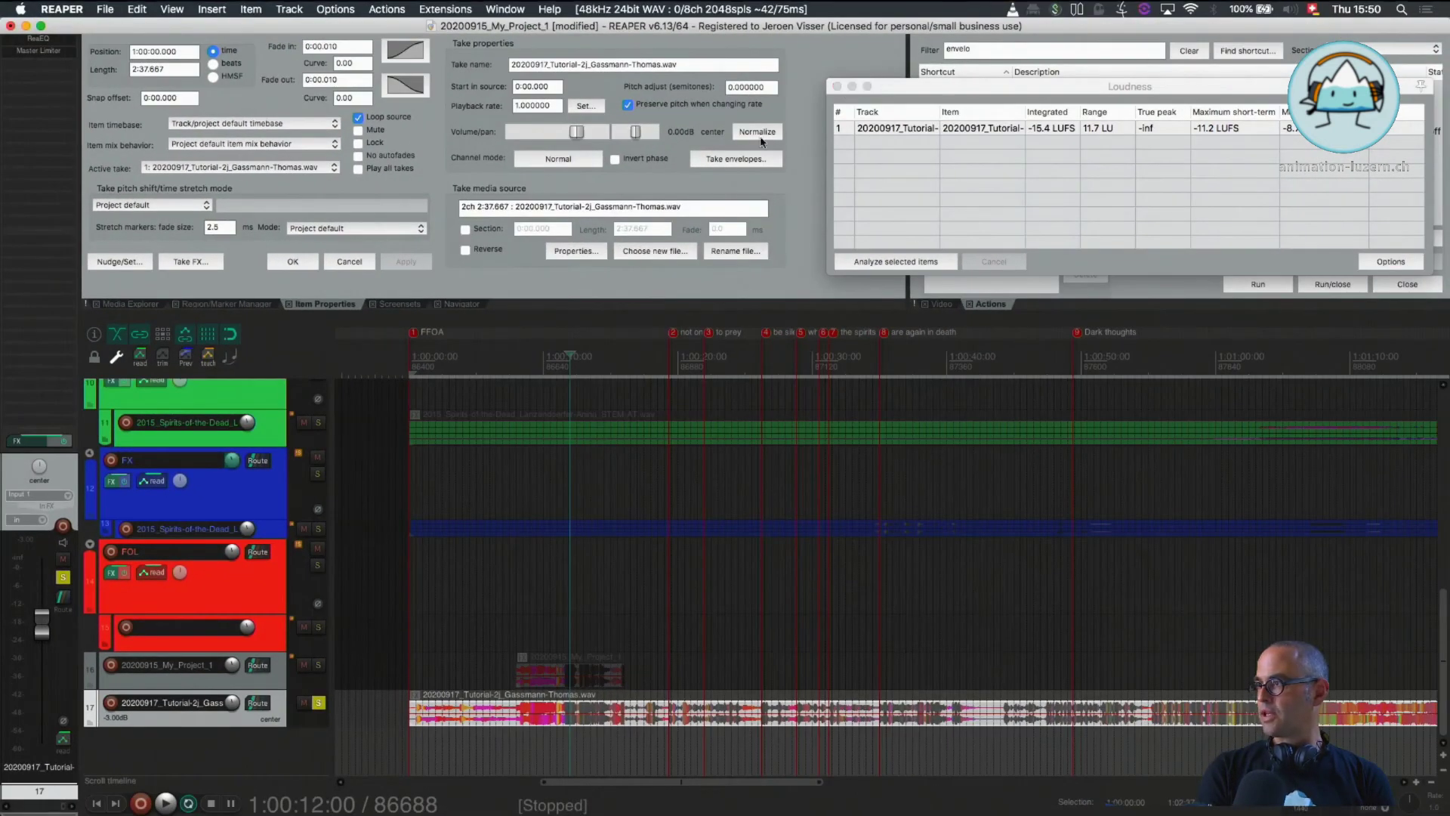
- Close the Loudness window and save the project with Cmd+S
click(837, 86)
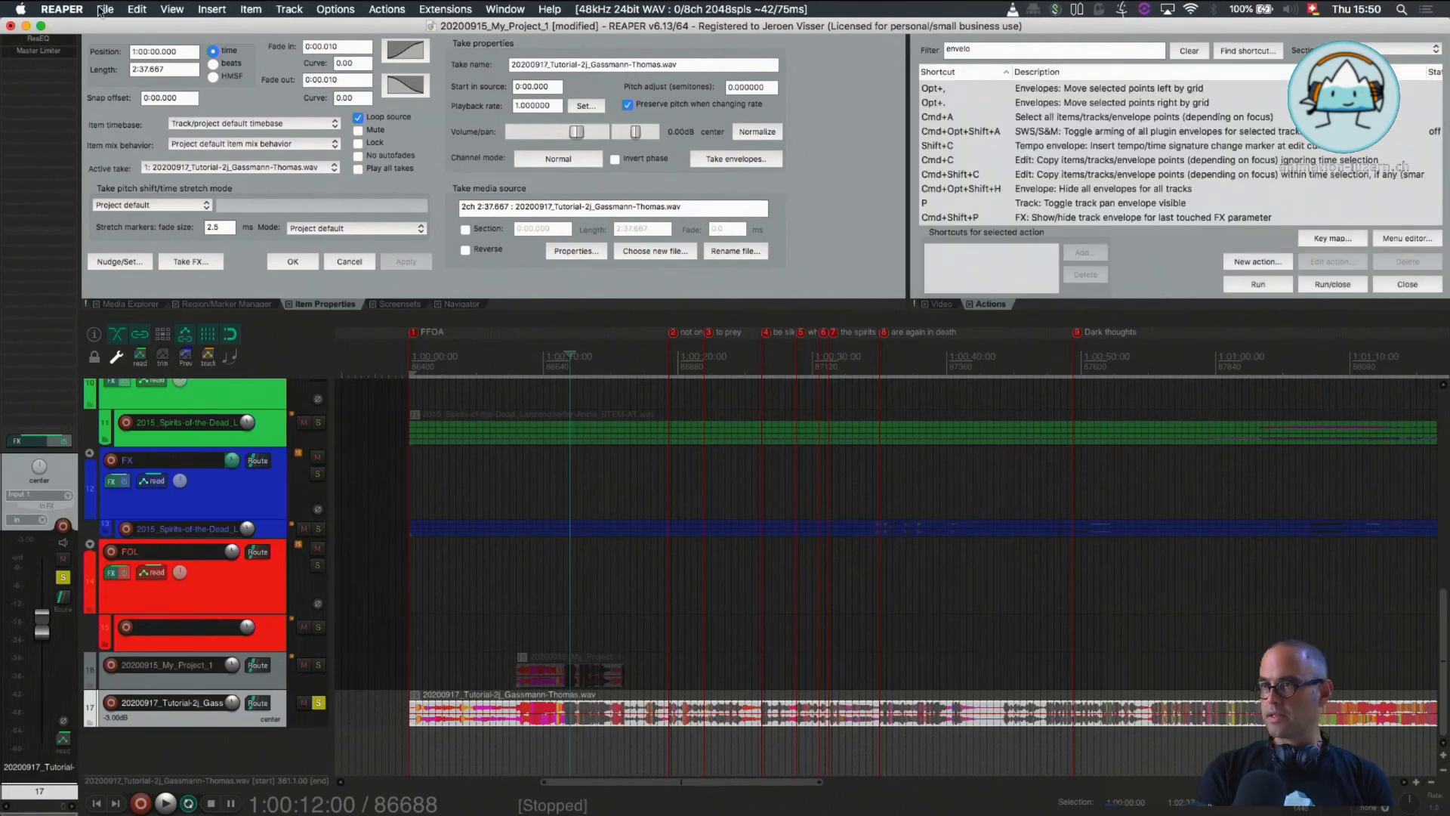
key(super+s)
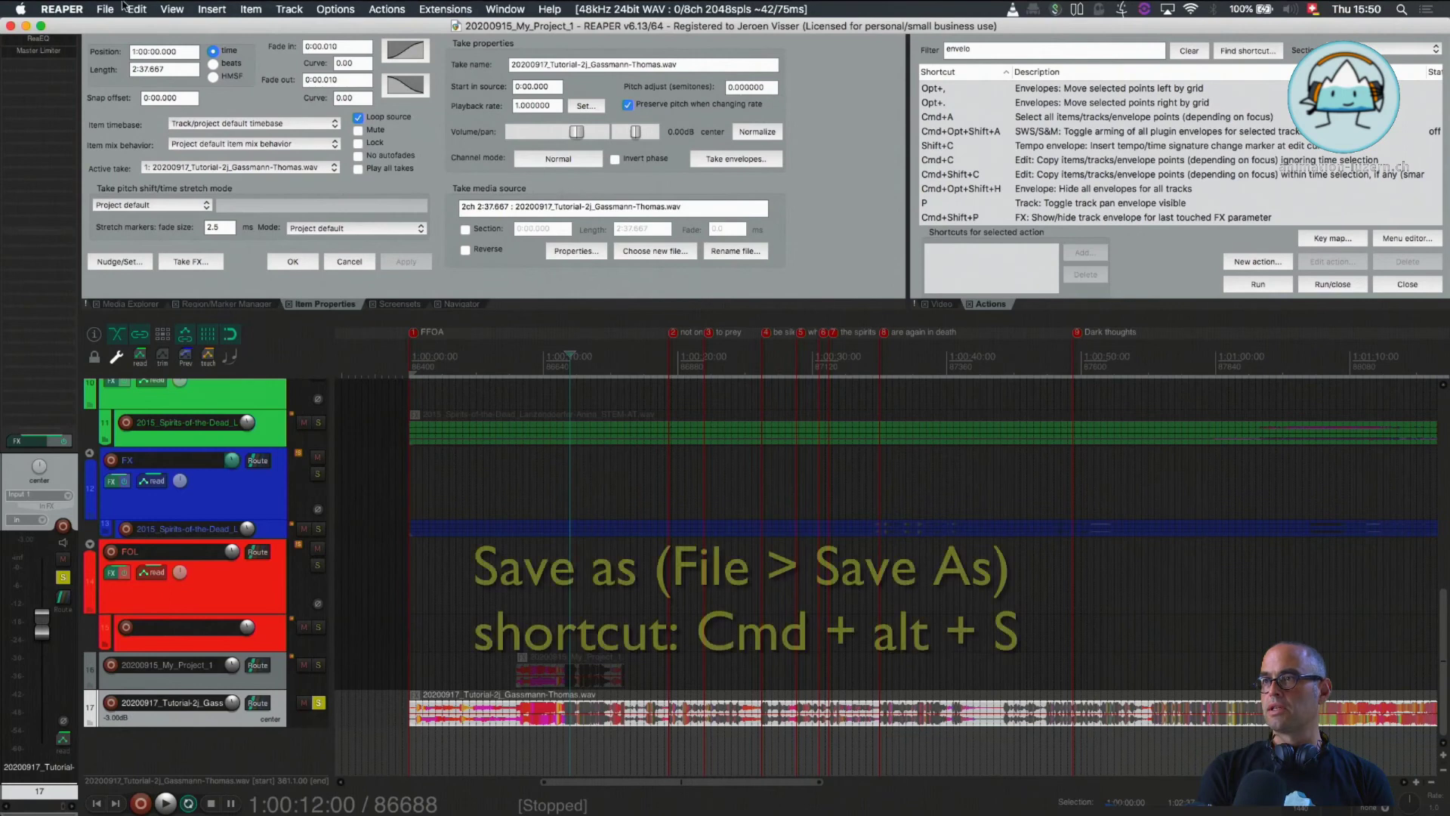
click(103, 11)
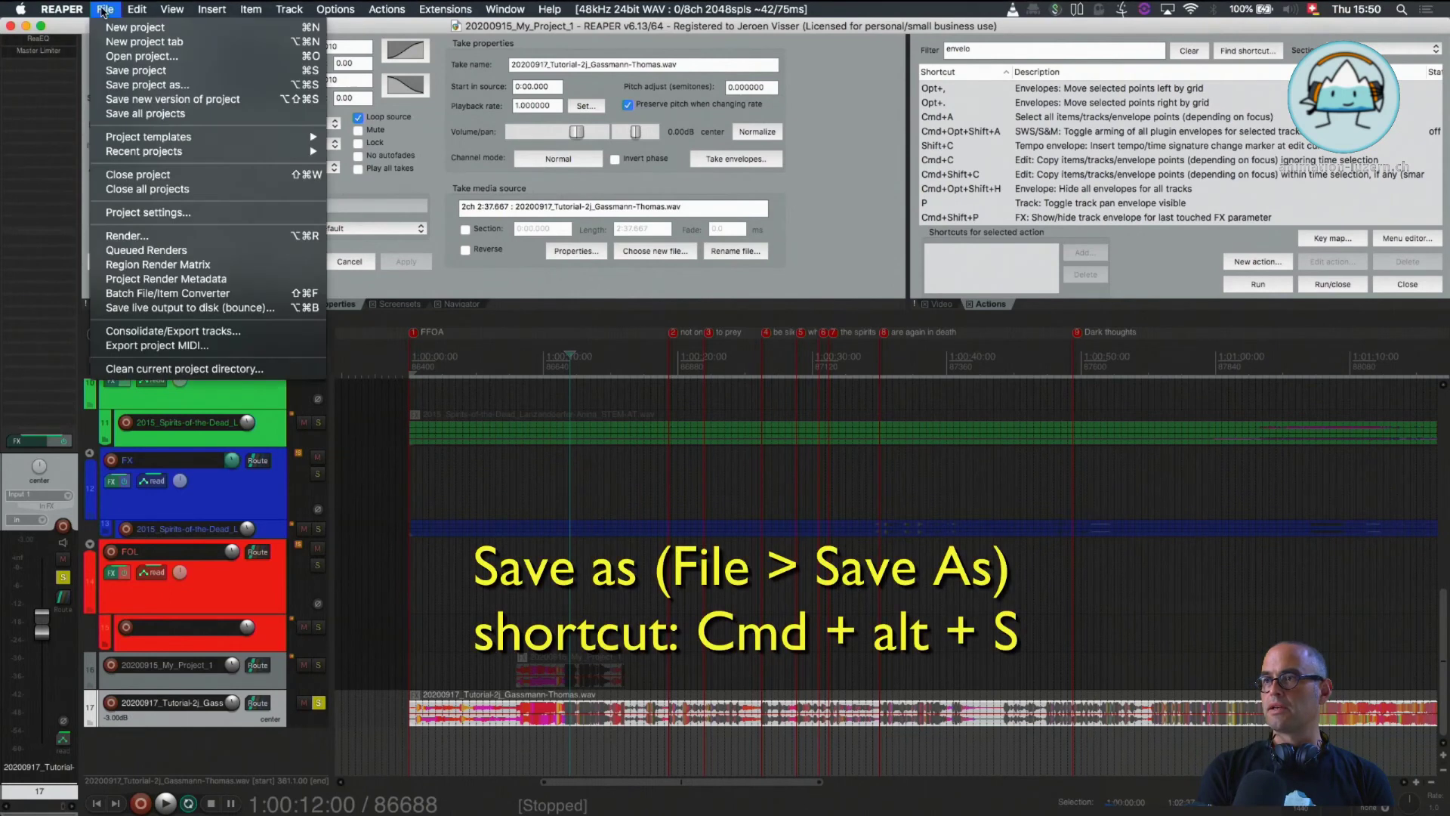
- Start a Save As copy and rename it with date 20200917 and the pasted Tutorial-2j name
click(103, 85)
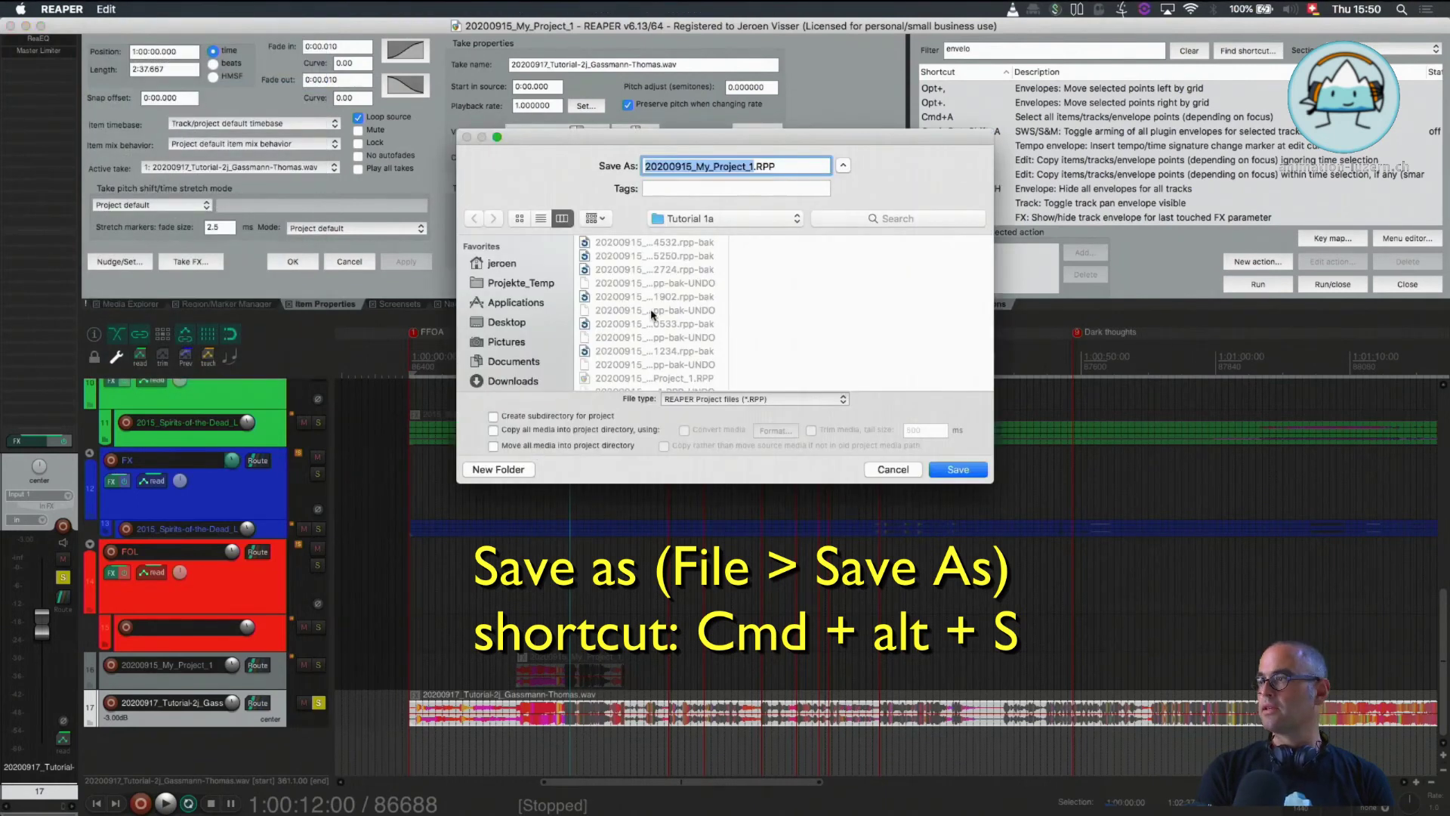
click(691, 166)
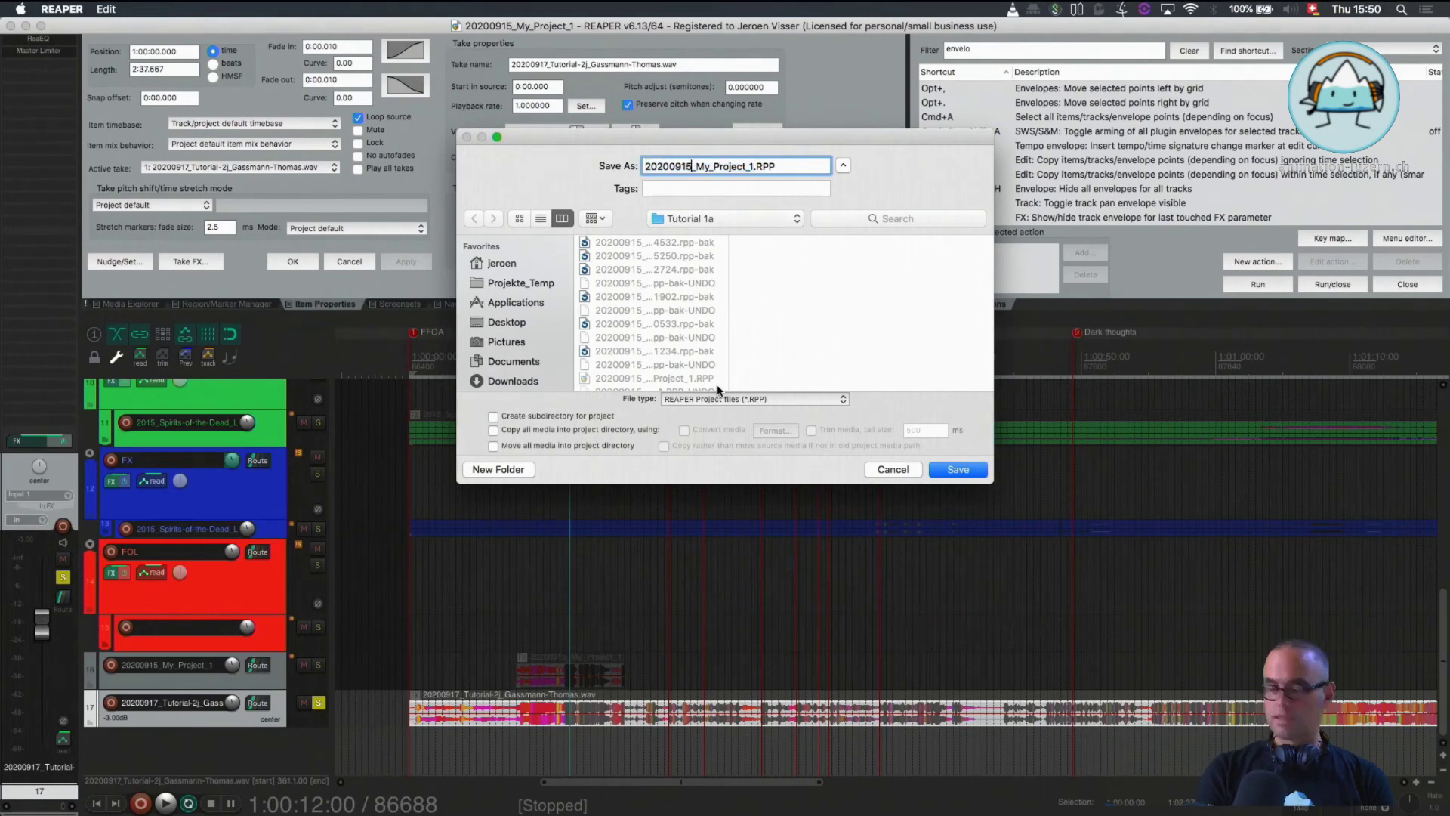
key(BackSpace)
text(7)
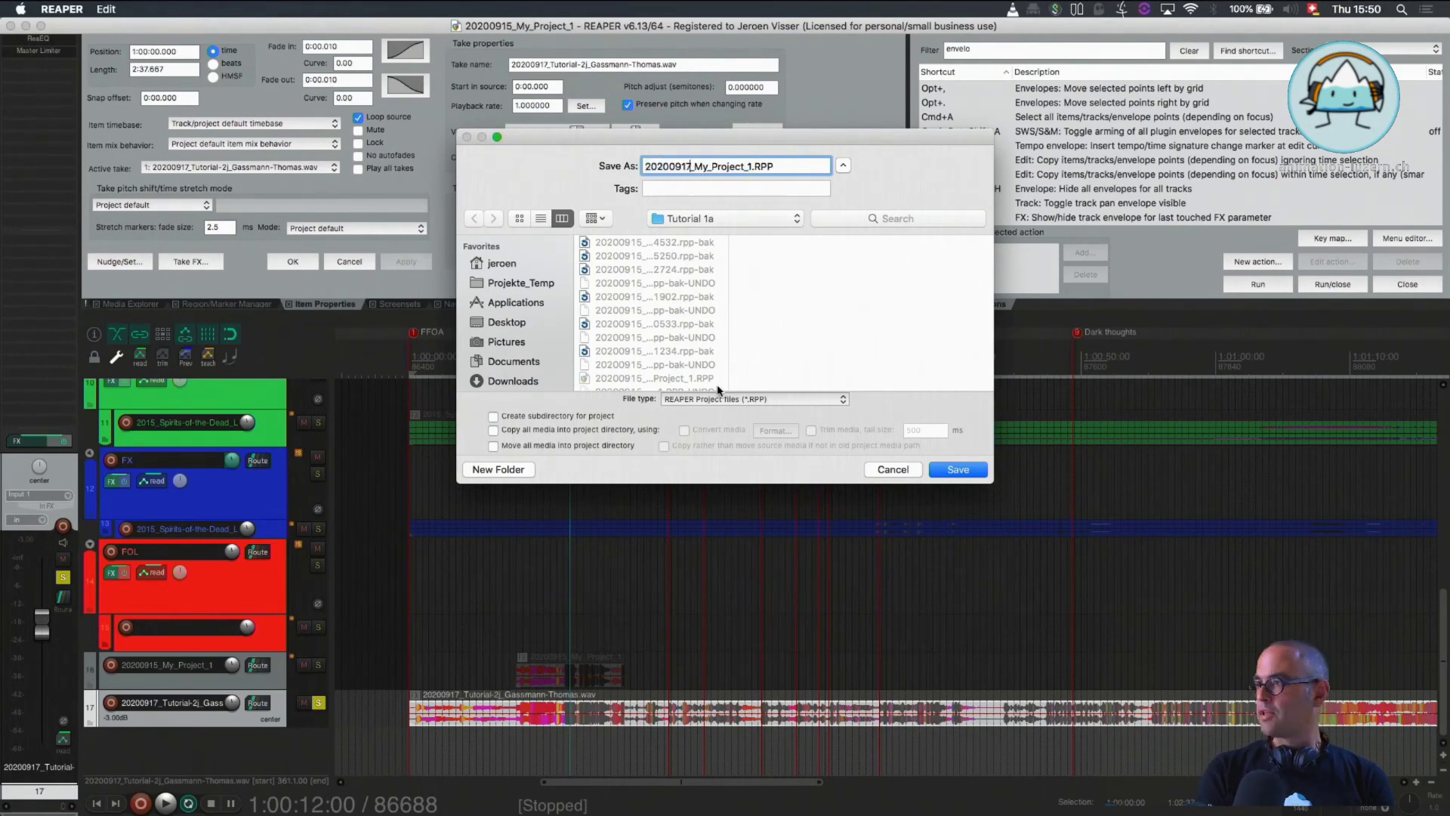
double_click(695, 166)
text(20200917_Tutorial-2j_Gassmann-Thomas)
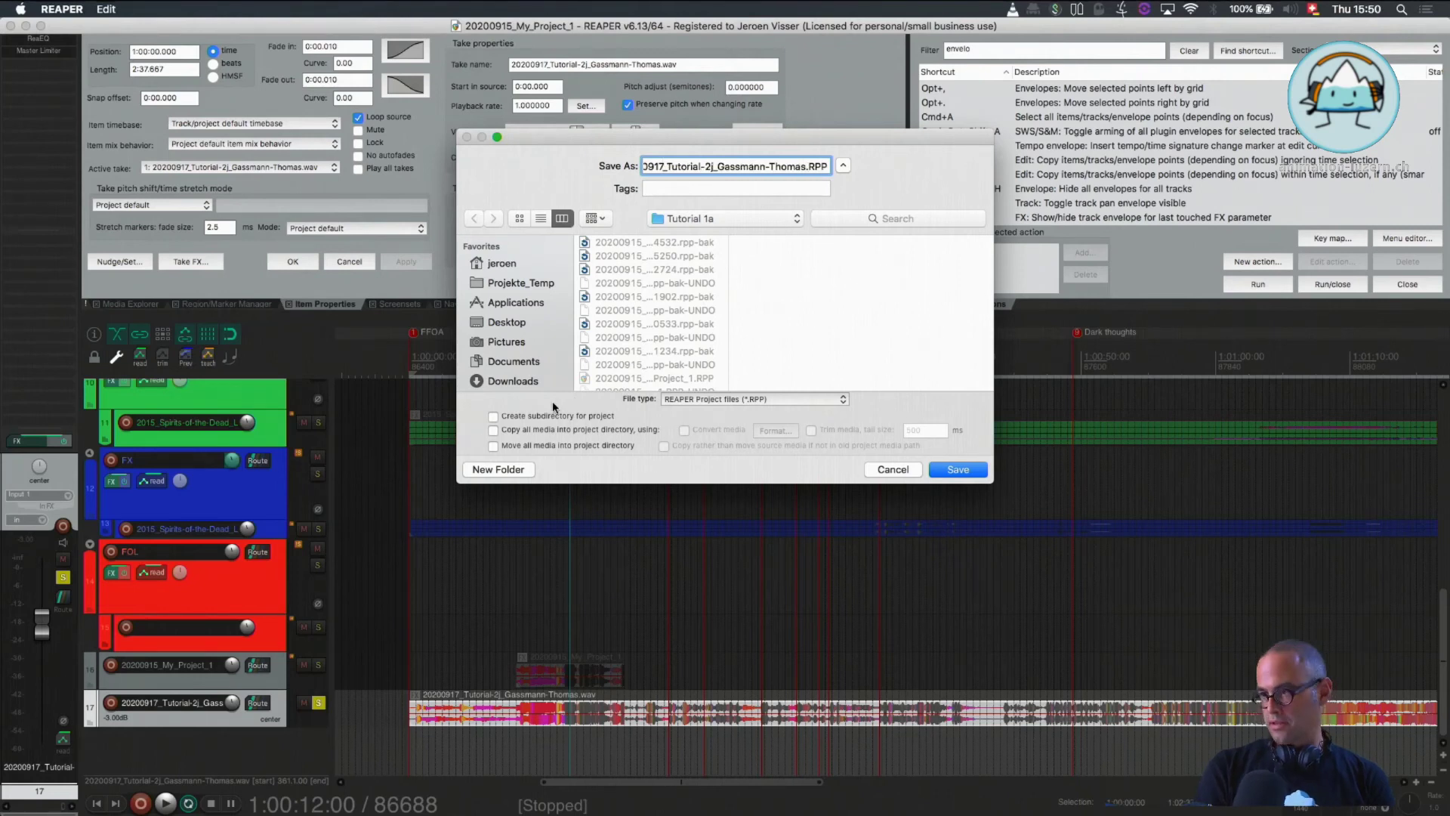
- Copy all media, choose the Assets Reaper Learning Tutorials folder, and save the new project copy
click(493, 432)
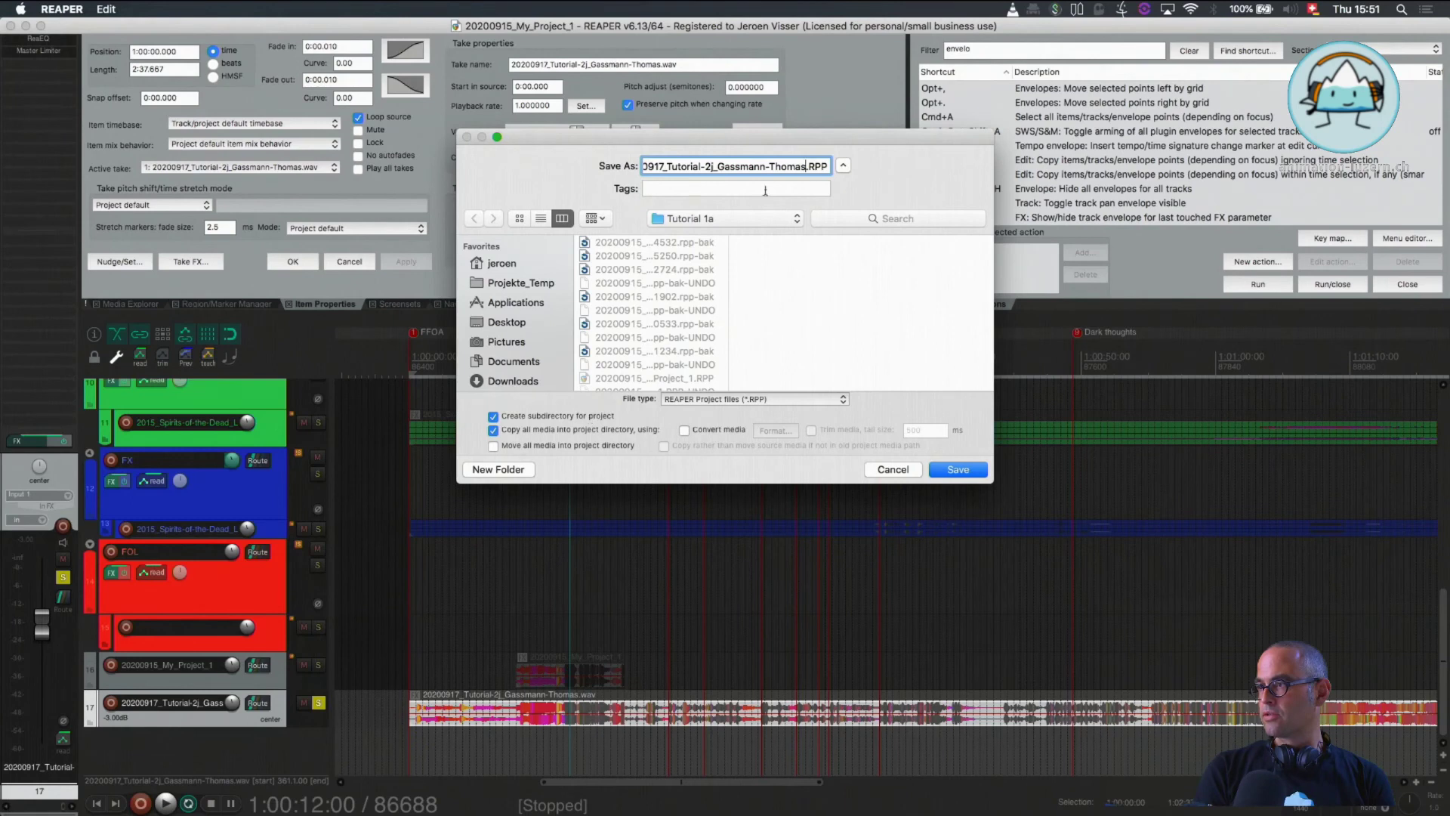
click(740, 218)
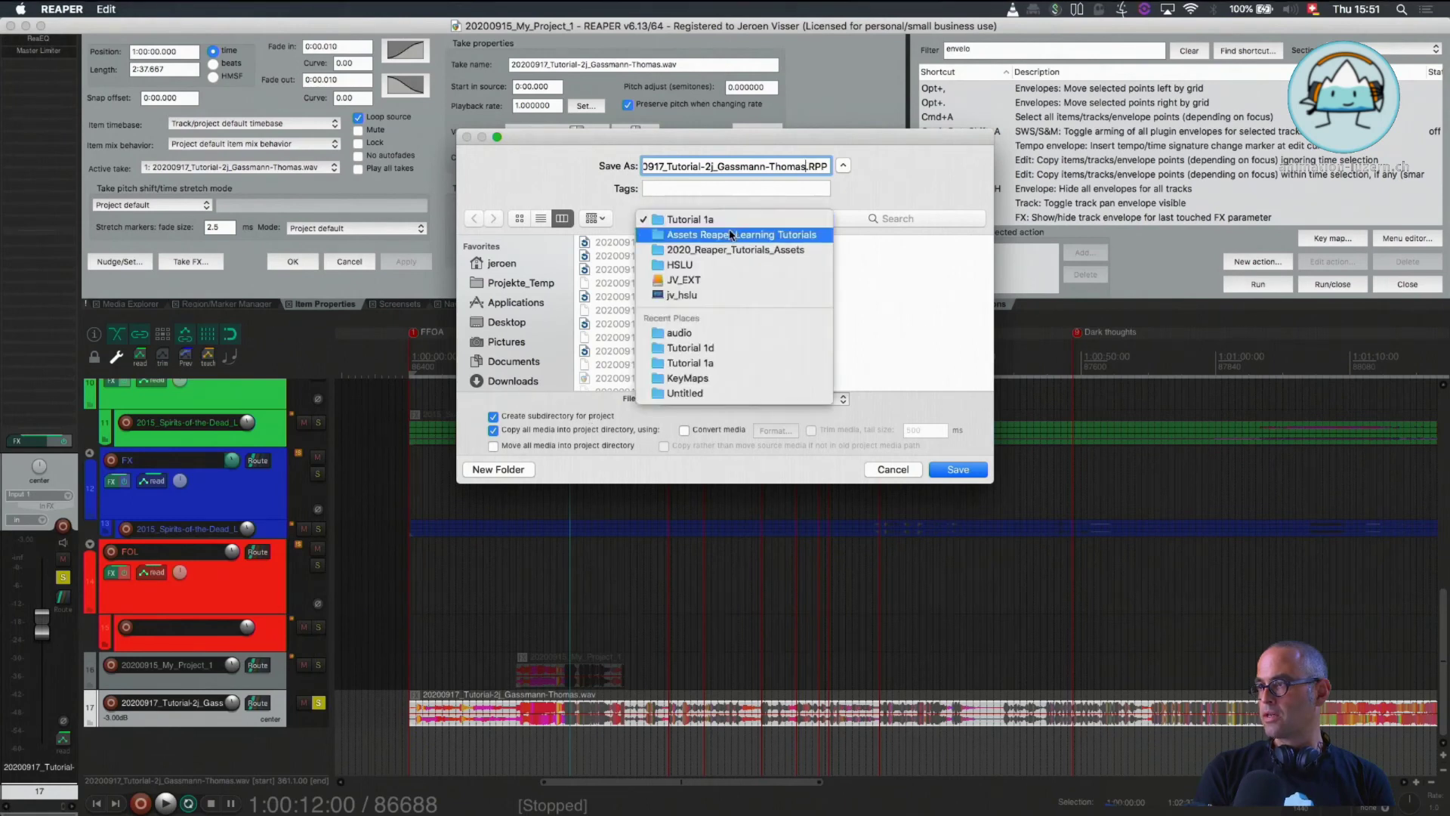
click(586, 193)
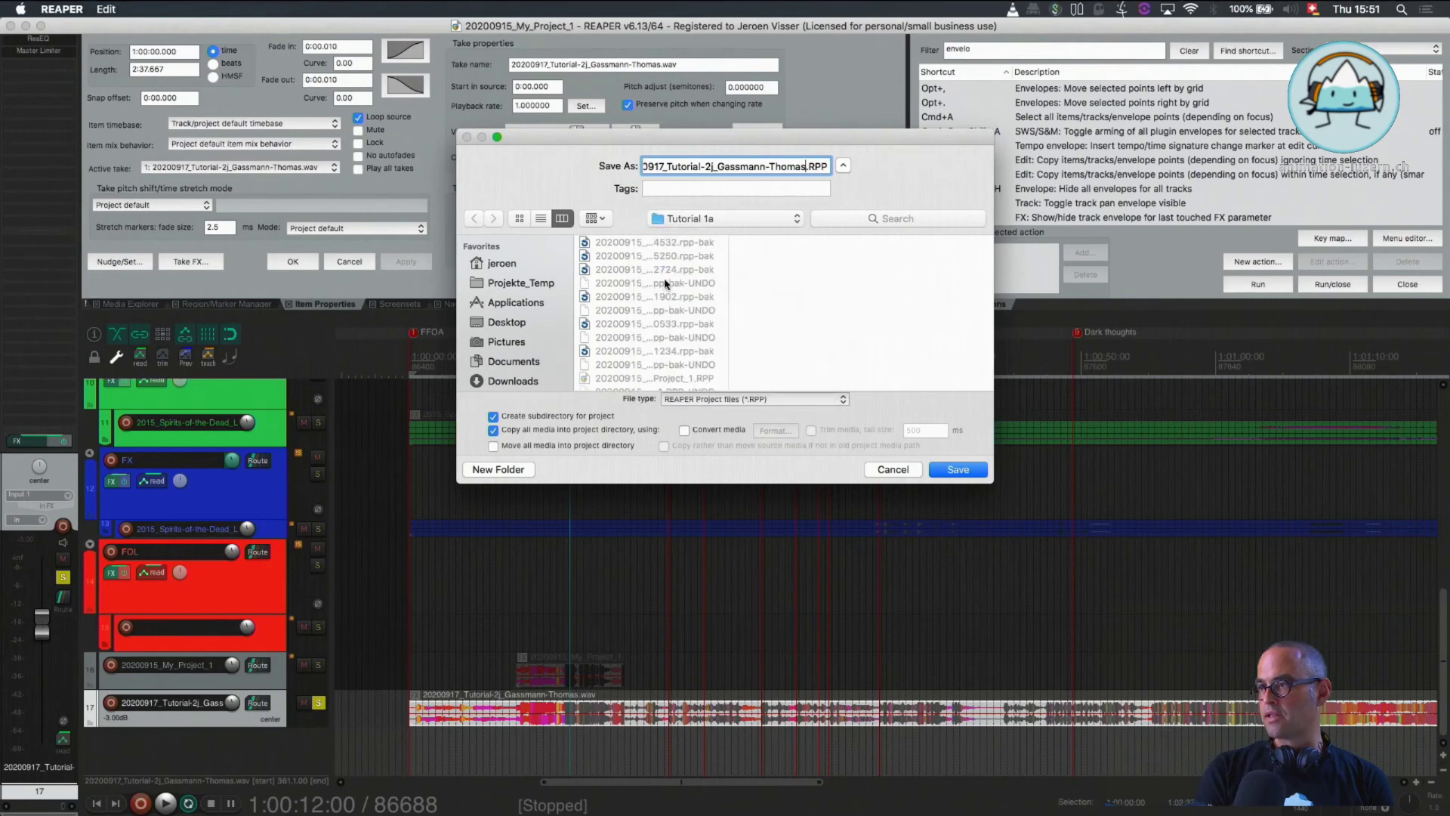
click(700, 218)
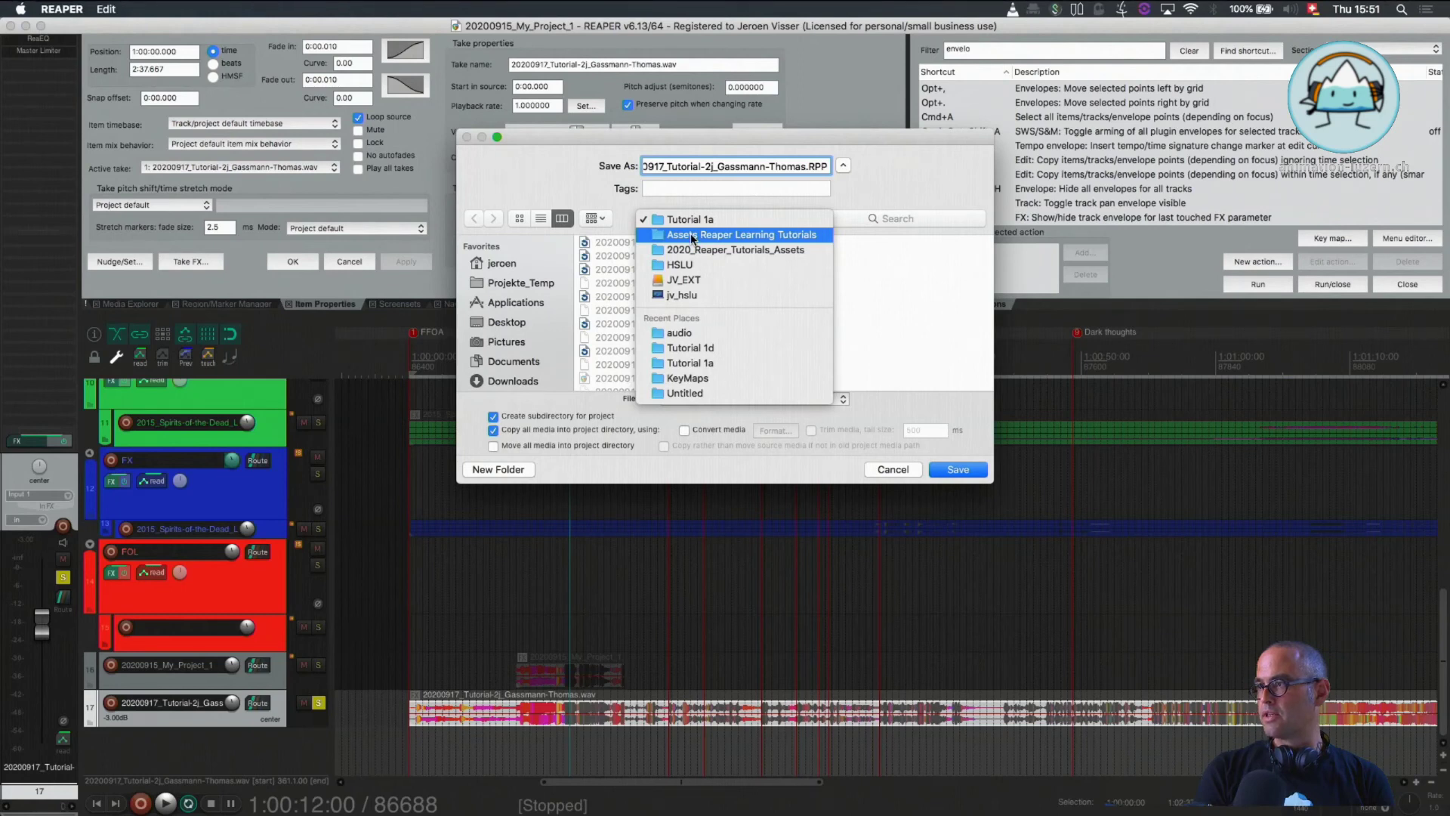
click(697, 235)
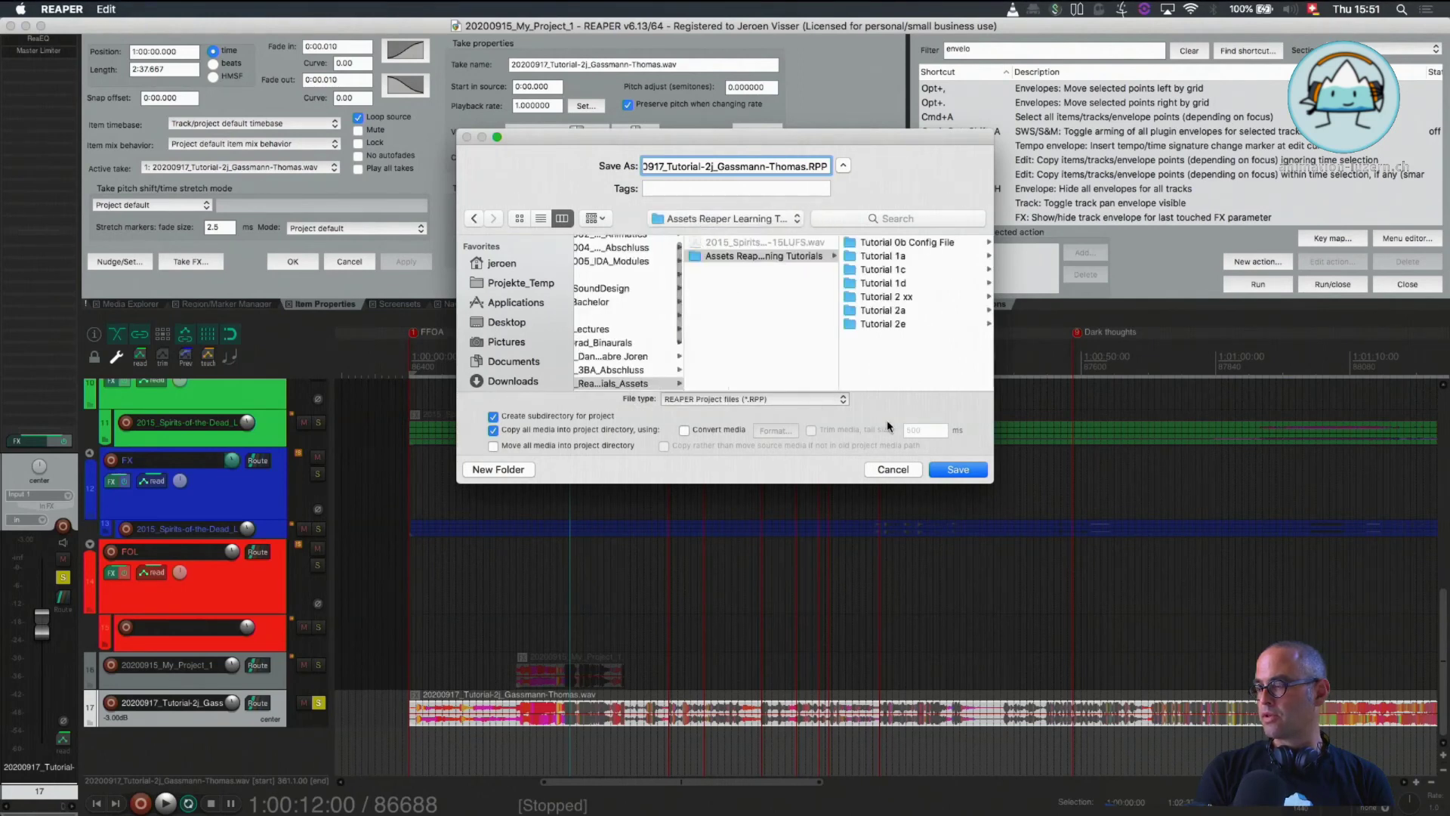
click(953, 470)
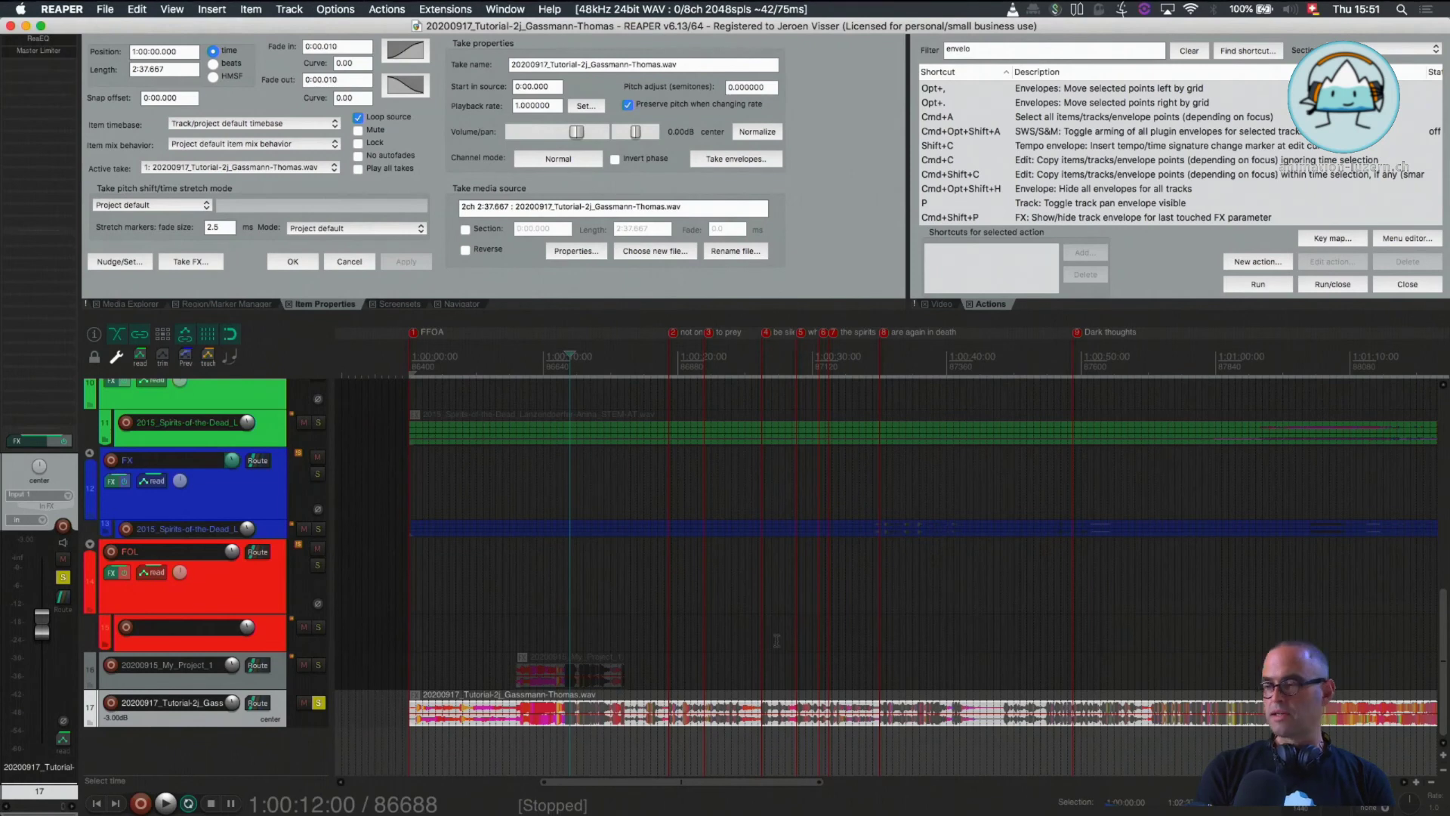
- Scroll up through the saved copy's tracks to the MASTER track, then switch to Finder
scroll(605, 713, up, 2)
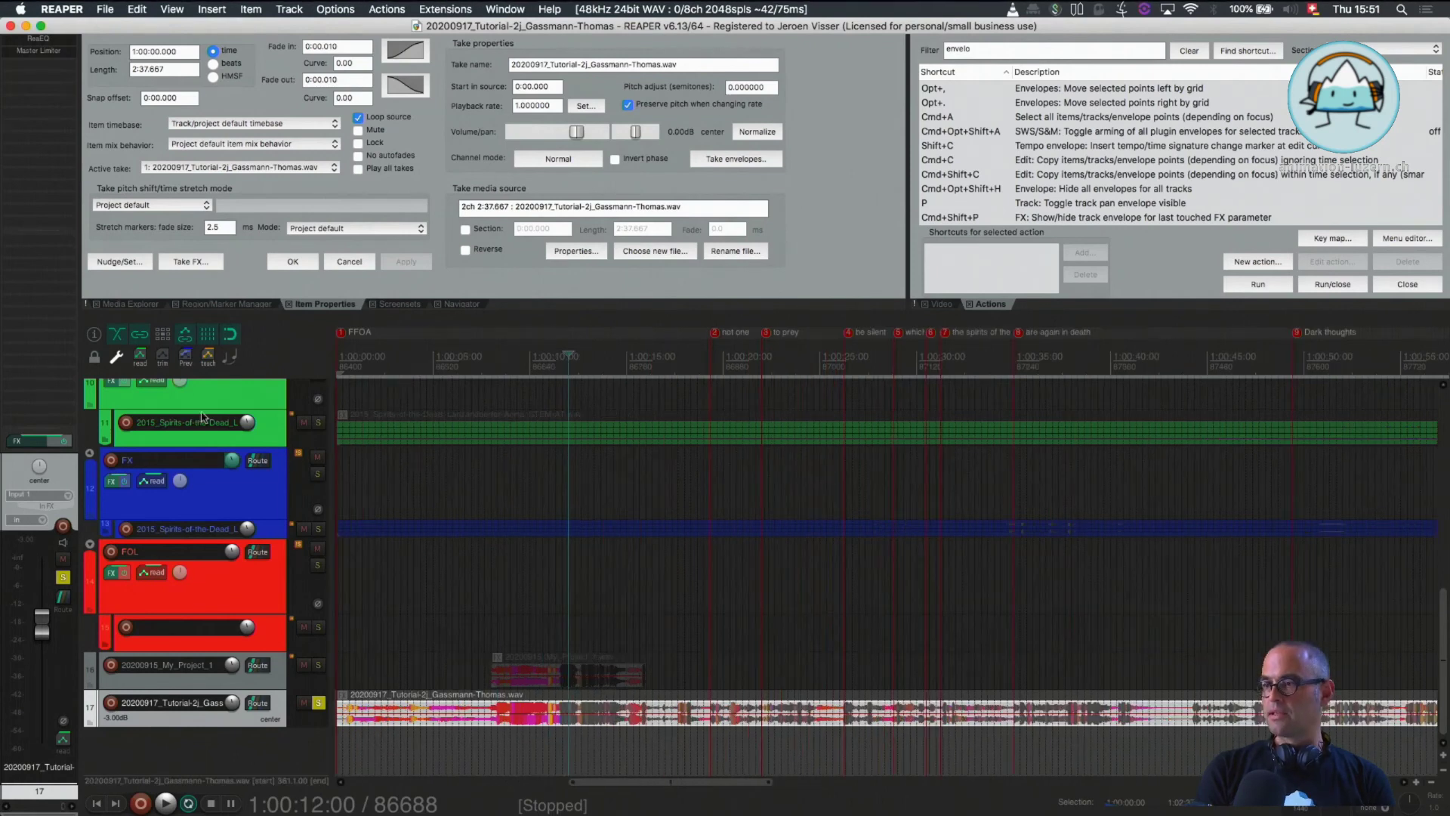
scroll(194, 481, up, 10)
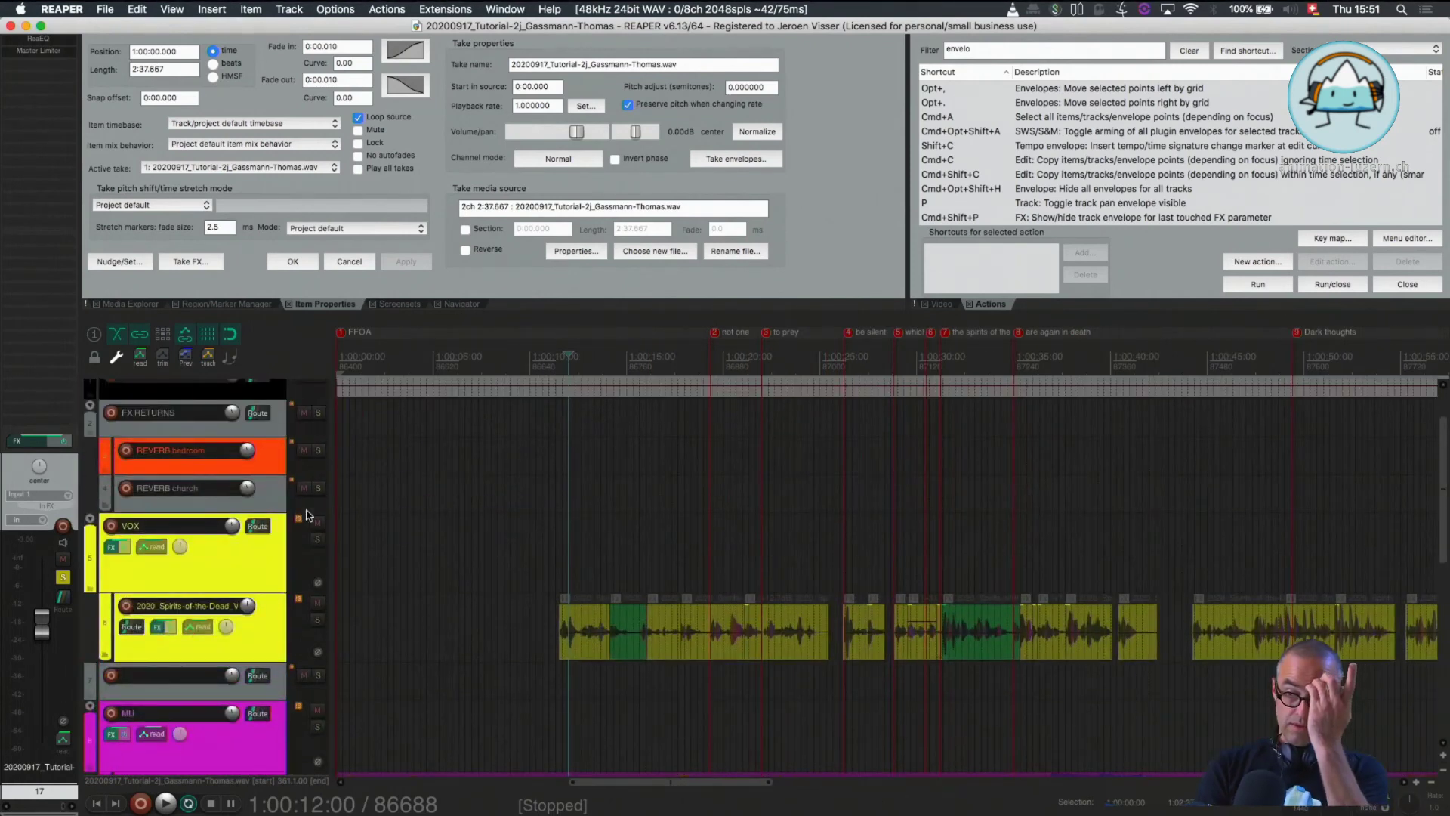
scroll(199, 549, up, 2)
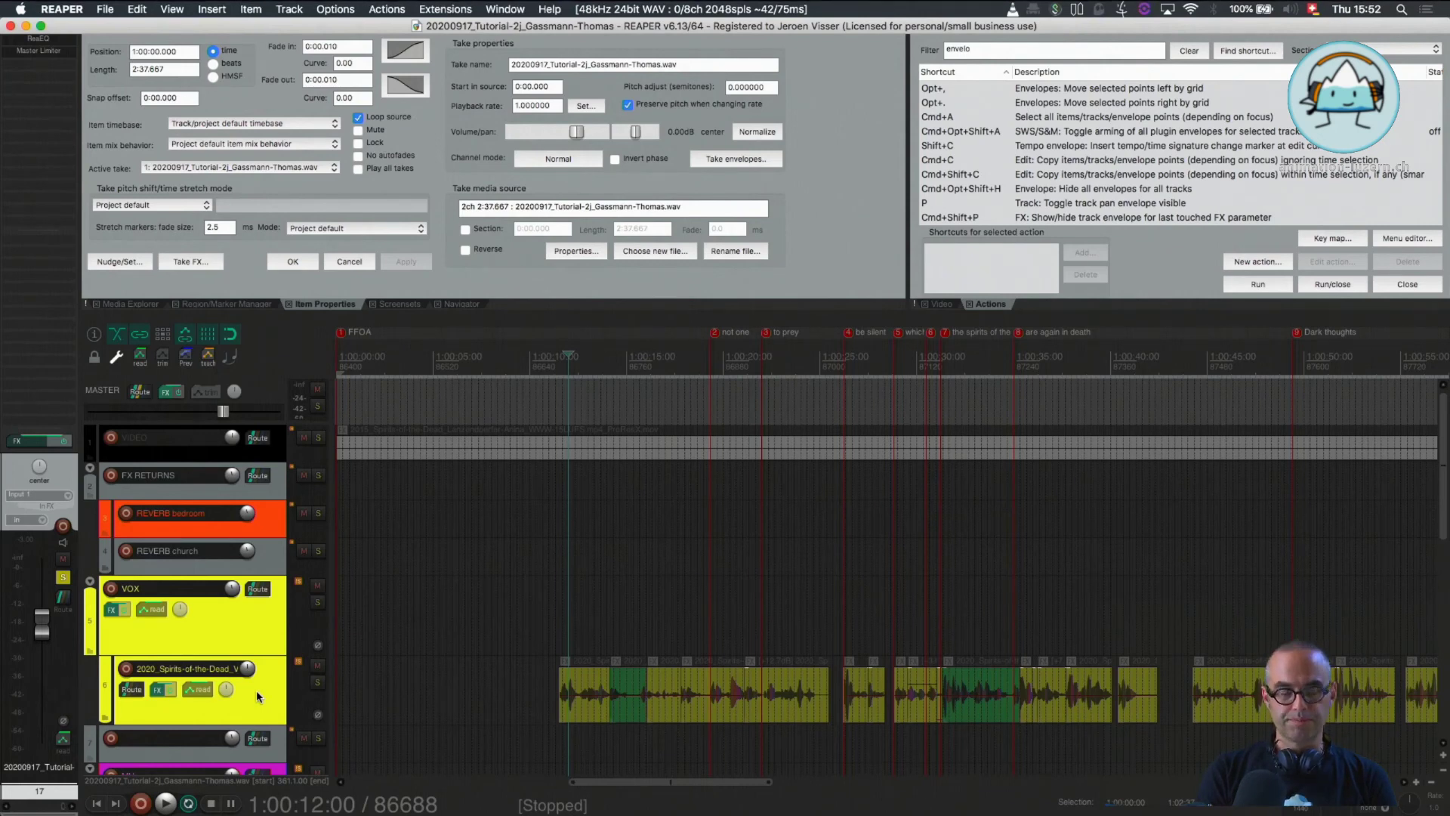
key(super+Tab)
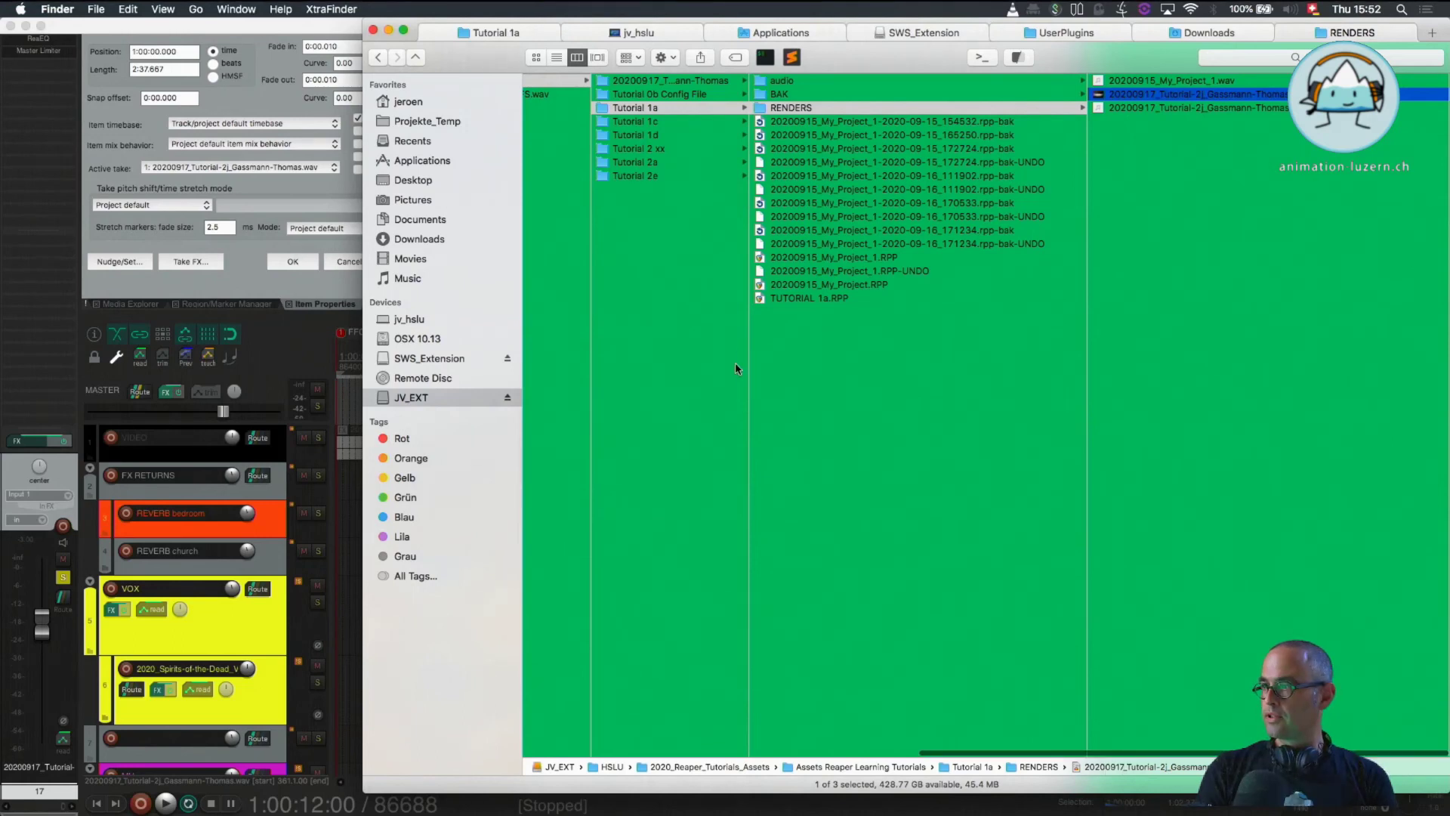
- Confirm the 20200917 Tutorial-2j folder holds the RPP file, its undo file, and the copied audio folder
drag(748, 366, 893, 382)
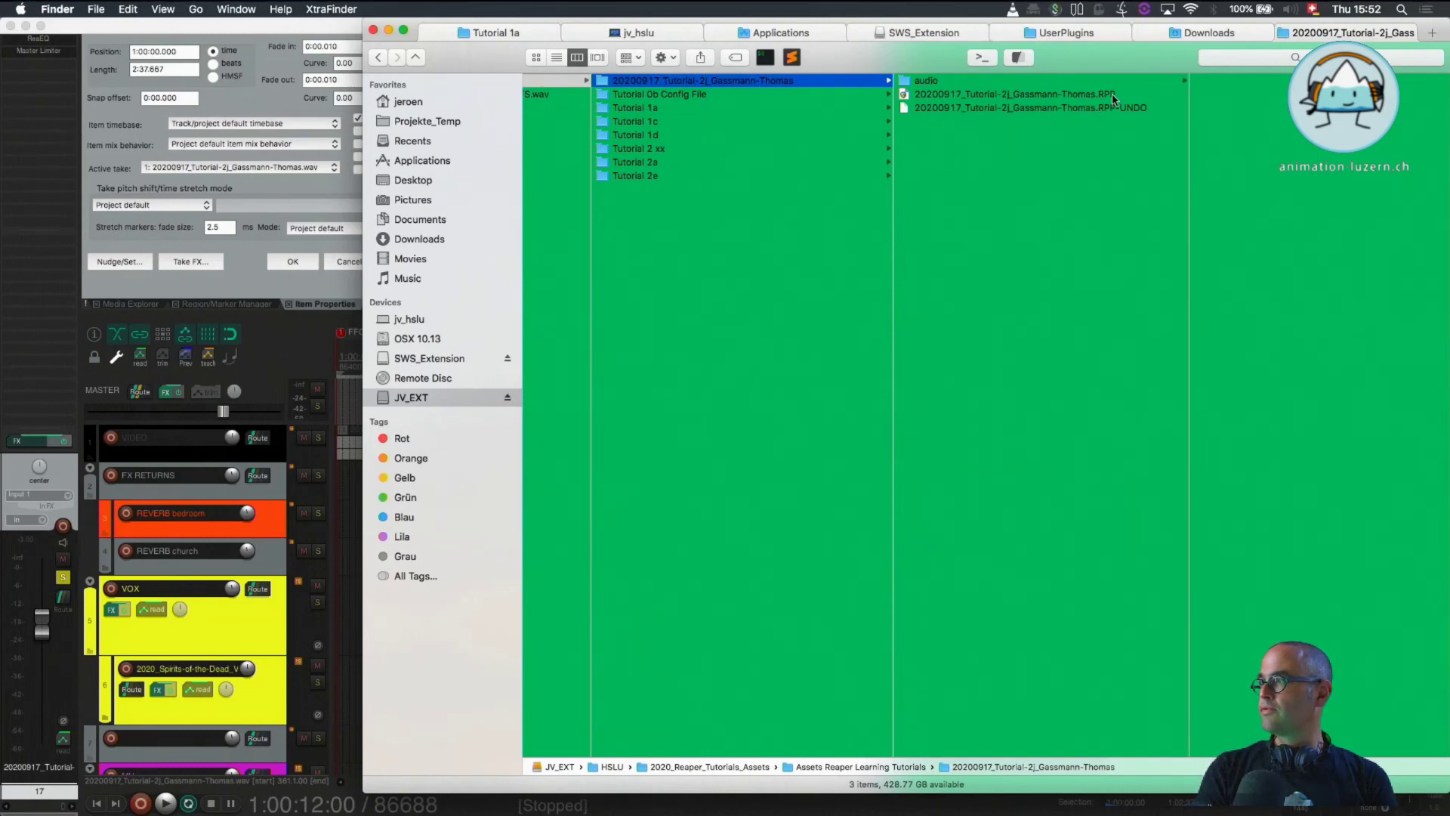
click(926, 80)
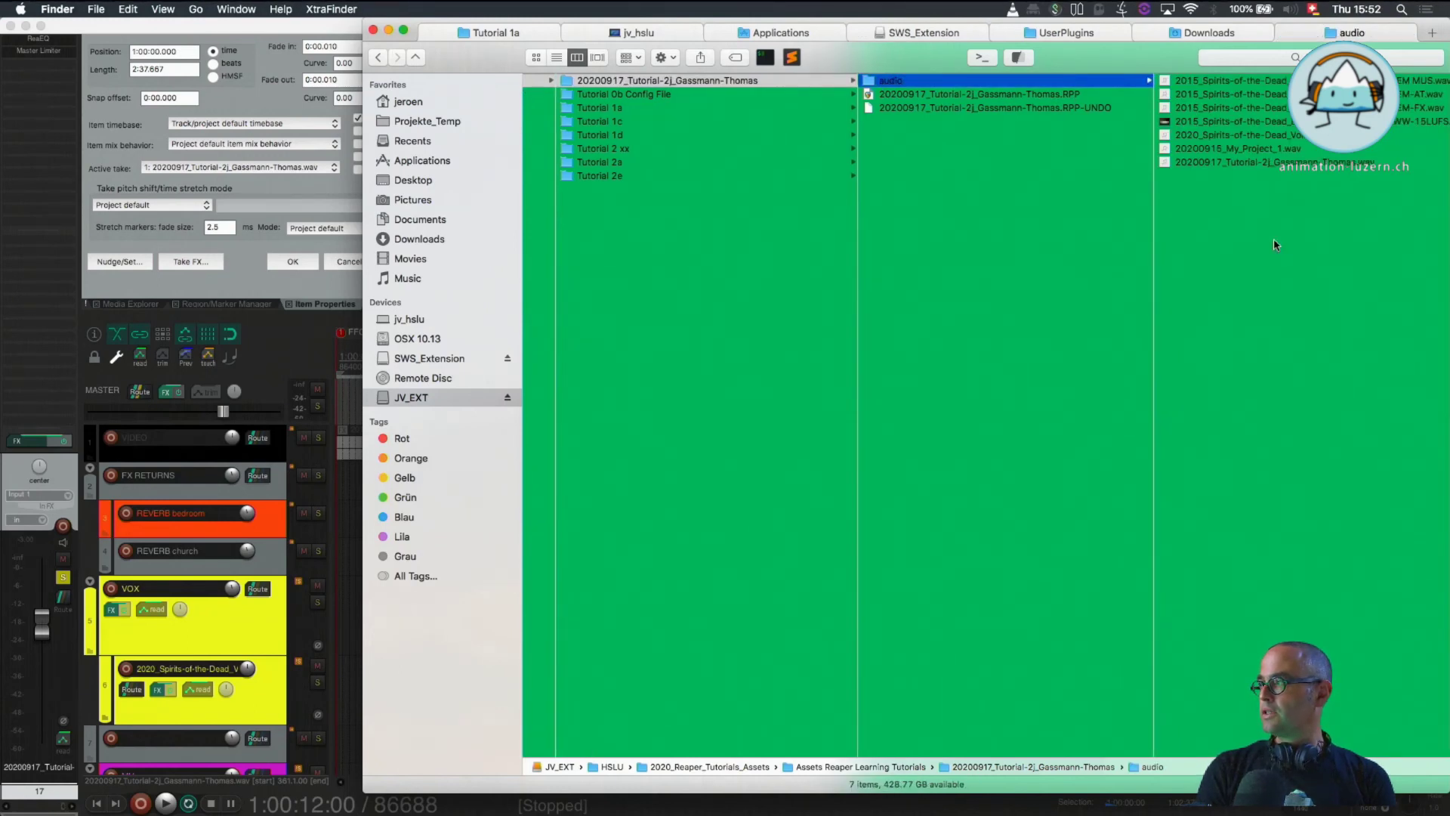
scroll(1274, 244, right, 2)
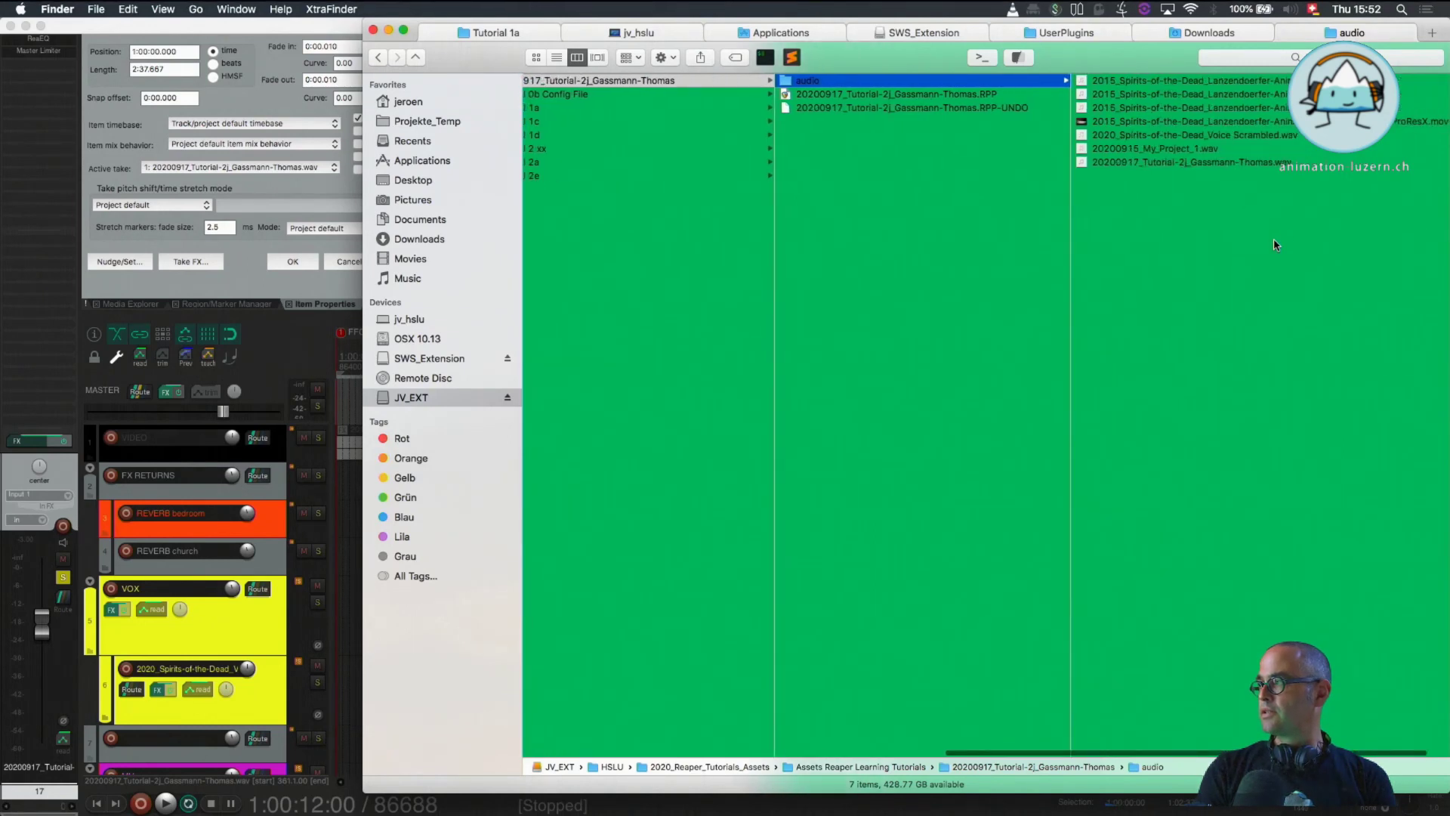
scroll(1171, 247, left, 8)
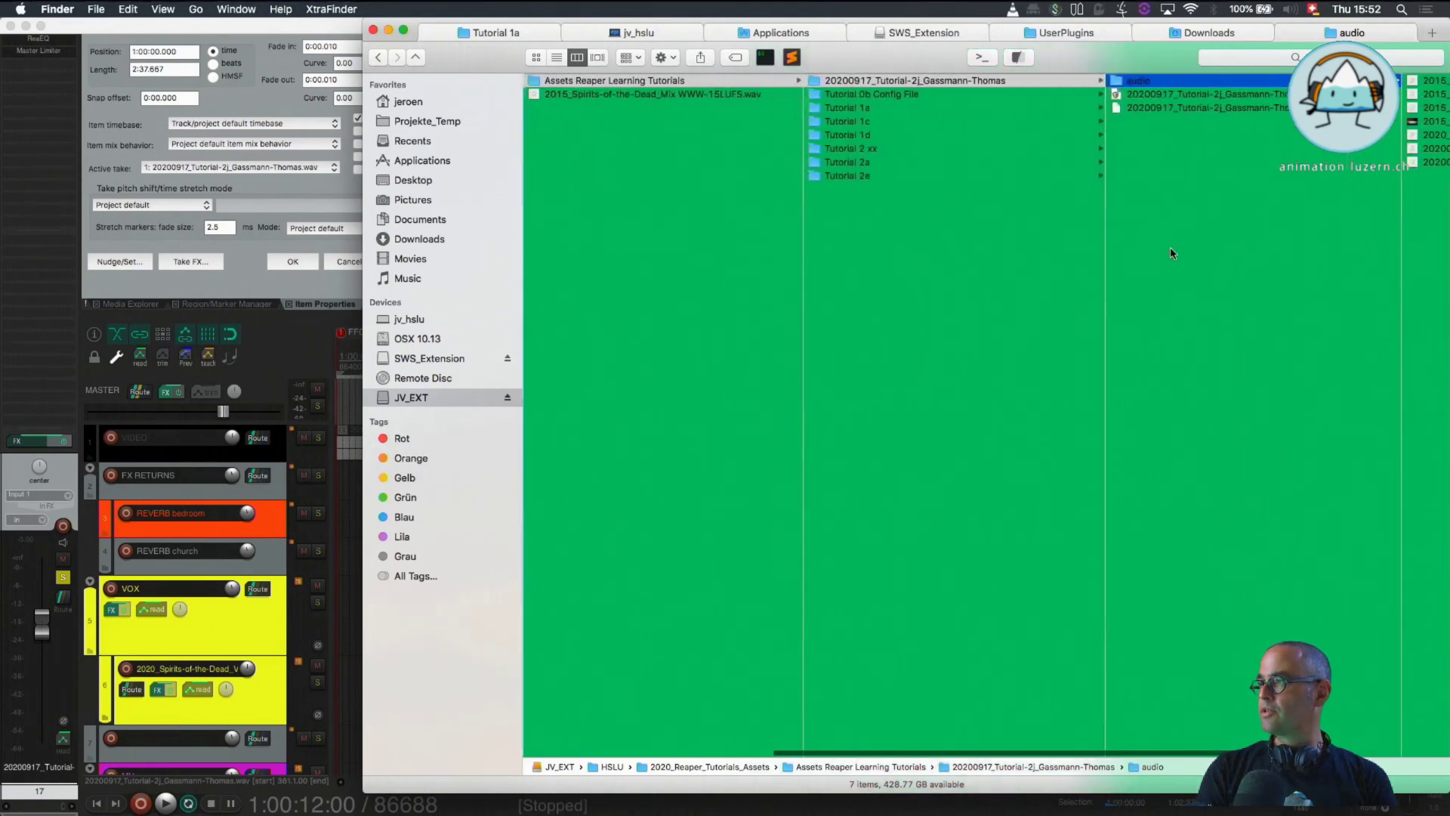
click(824, 81)
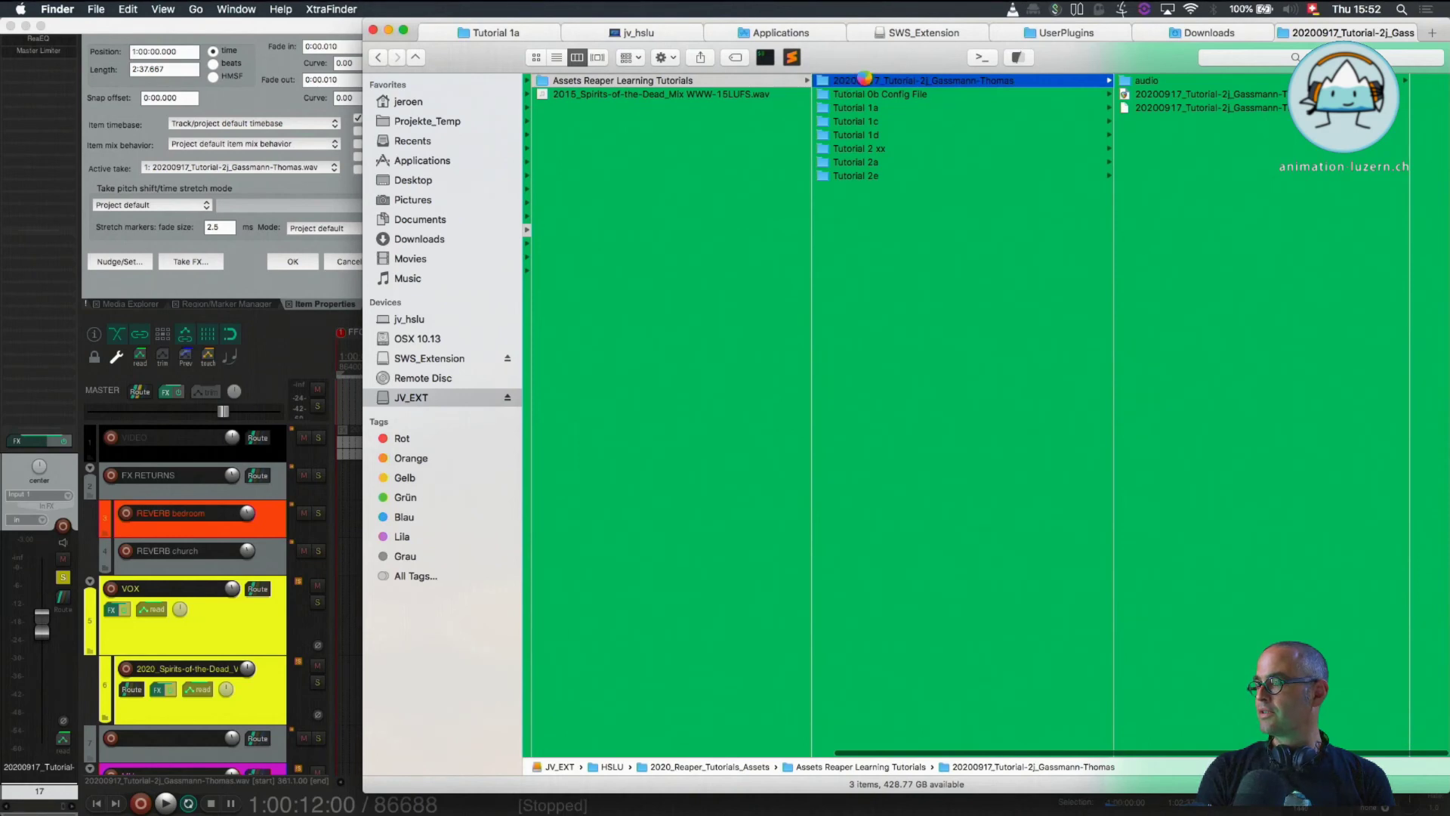
right_click(865, 80)
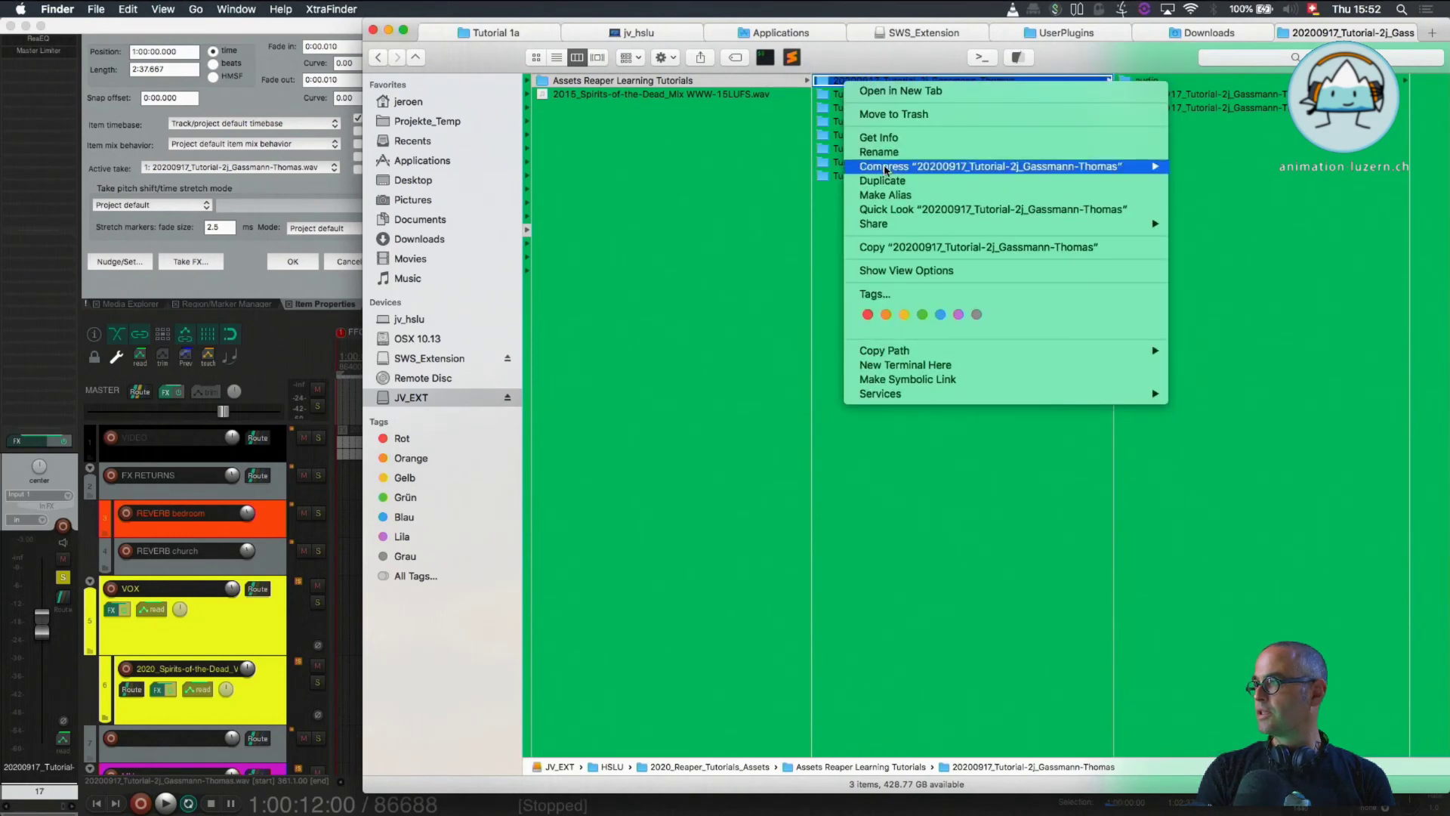
mouse_move(920, 170)
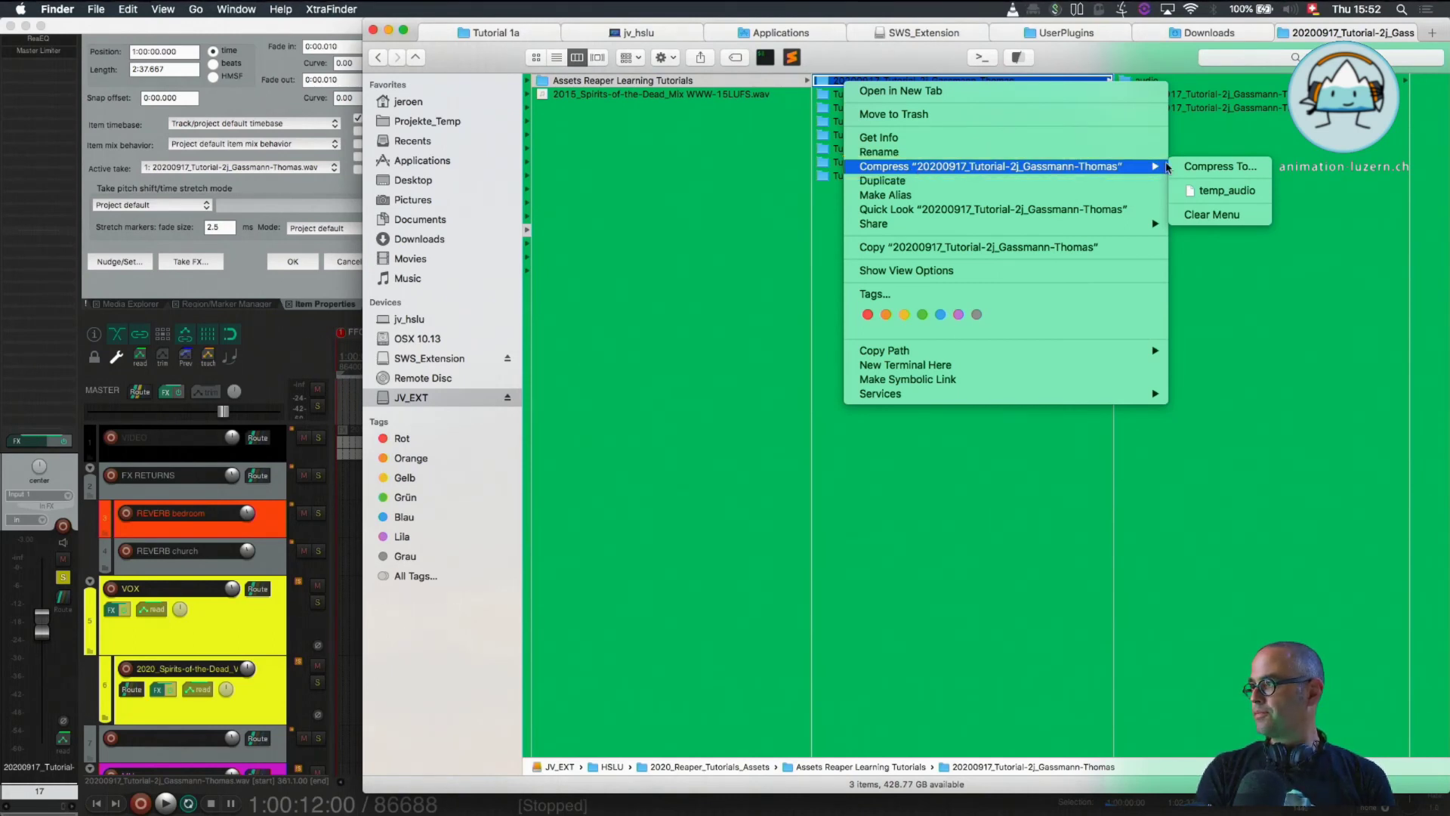
click(1218, 166)
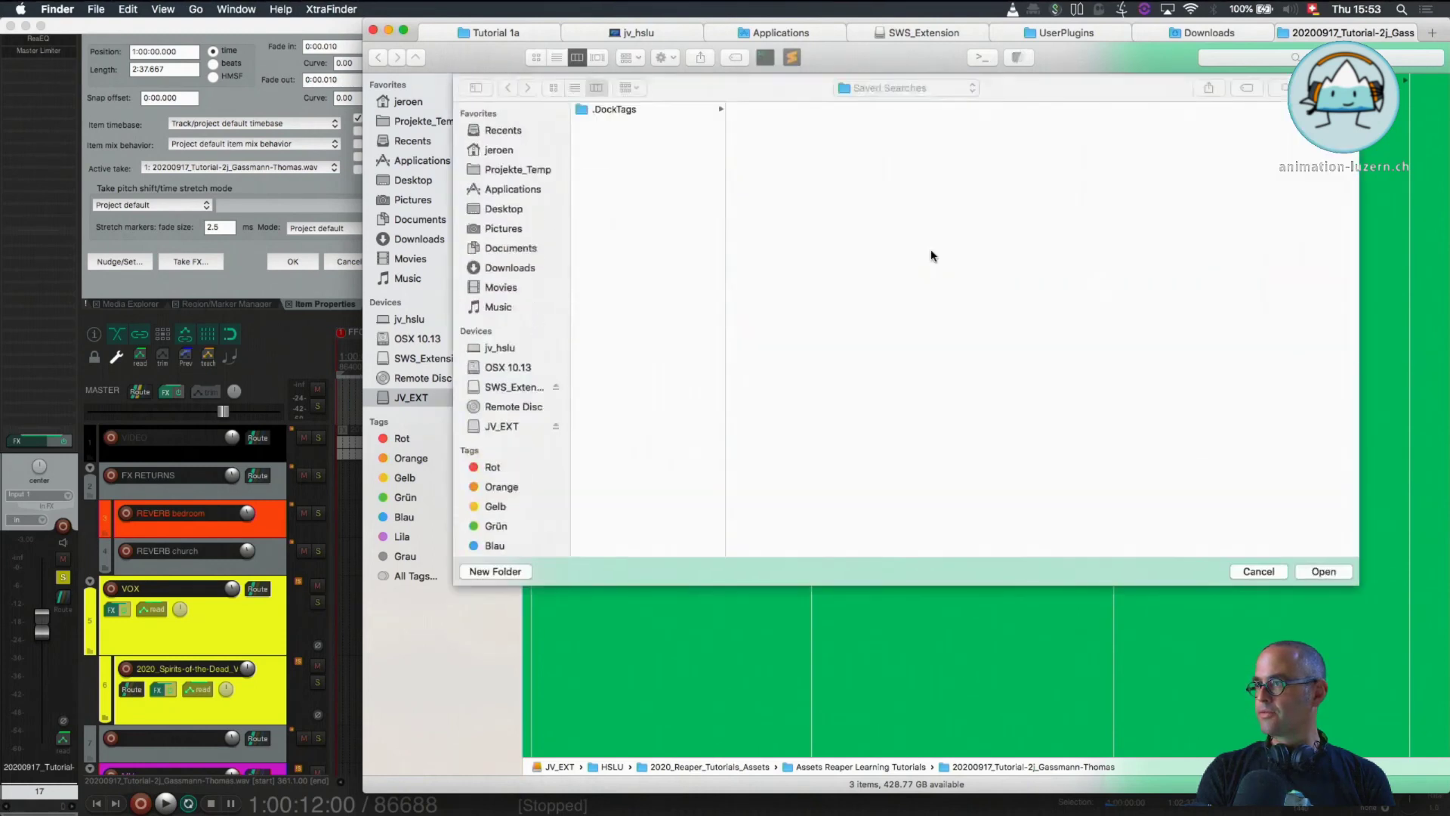
click(1257, 570)
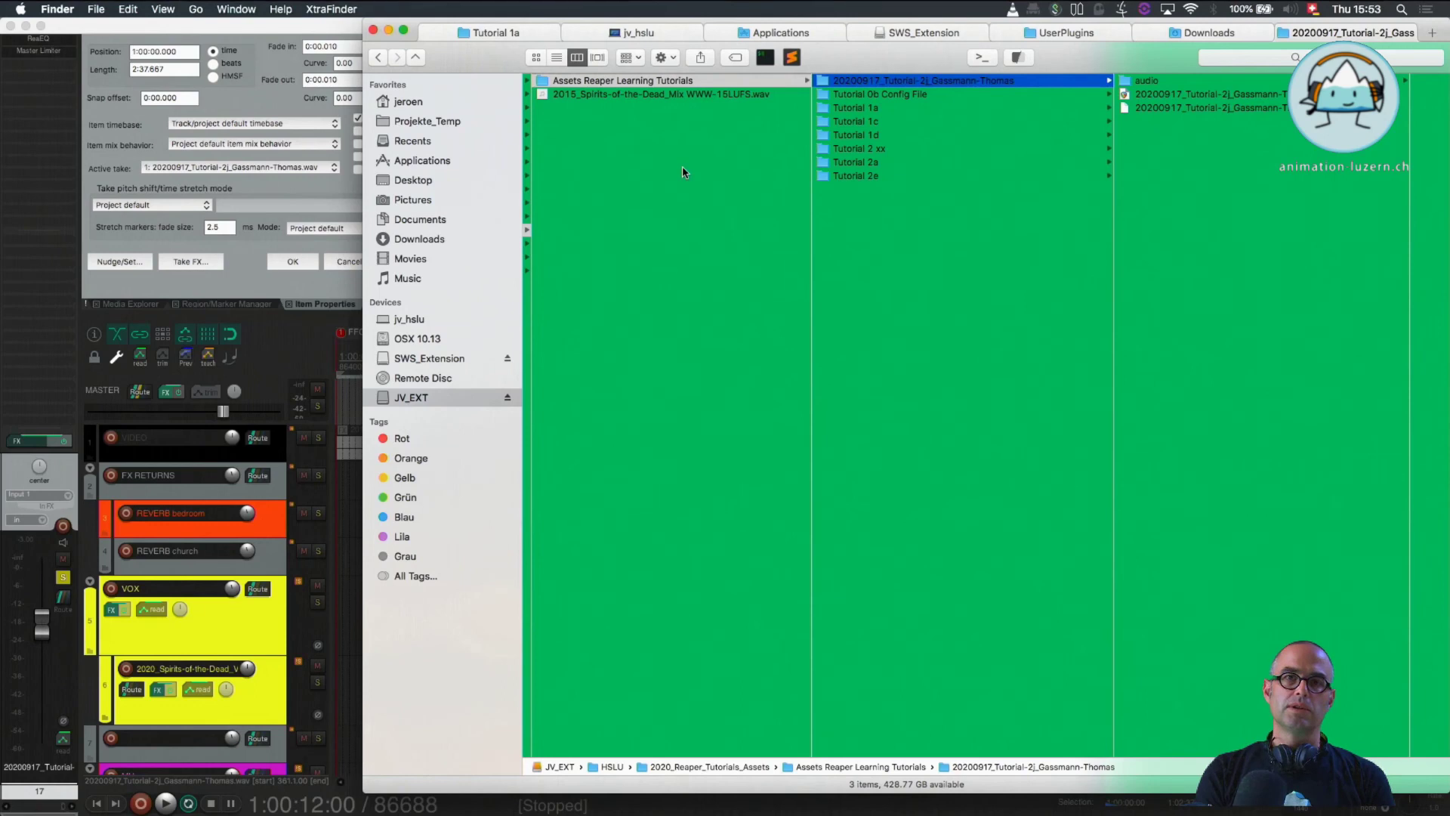